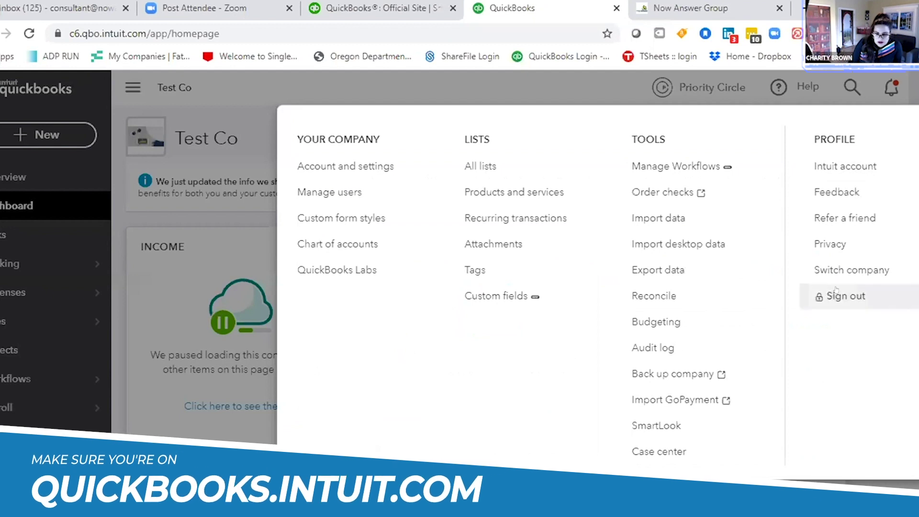
Sign out of the Test Co company from the gear menu.
{"action": "left_click", "coordinate": [845, 294]}
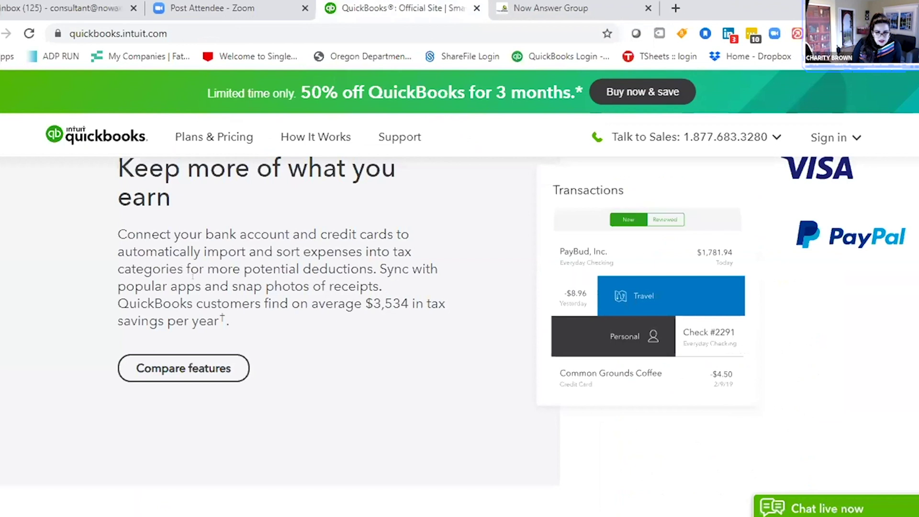
{"action": "scroll", "coordinate": [459, 324], "scroll_direction": "up", "scroll_amount": 5}
{"action": "scroll", "coordinate": [460, 323], "scroll_direction": "up", "scroll_amount": 5}
{"action": "scroll", "coordinate": [460, 323], "scroll_direction": "up", "scroll_amount": 5}
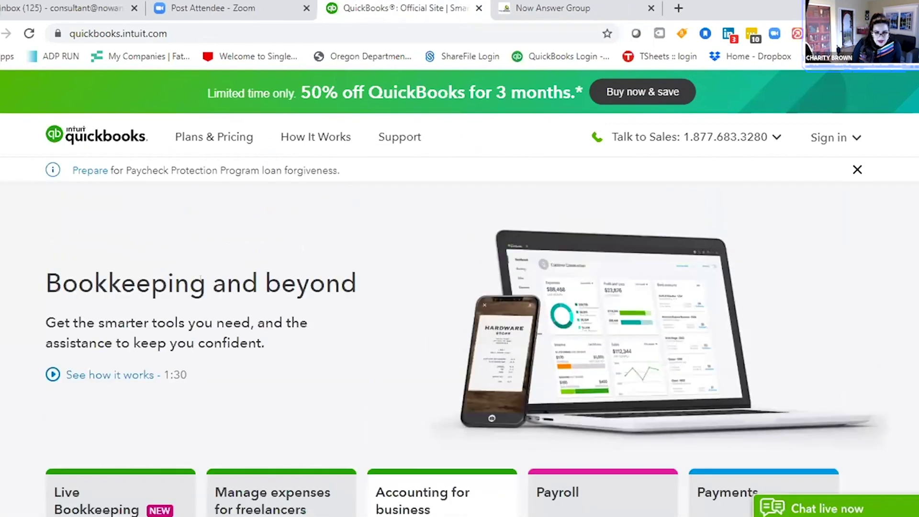
{"action": "scroll", "coordinate": [460, 323], "scroll_direction": "down", "scroll_amount": 5}
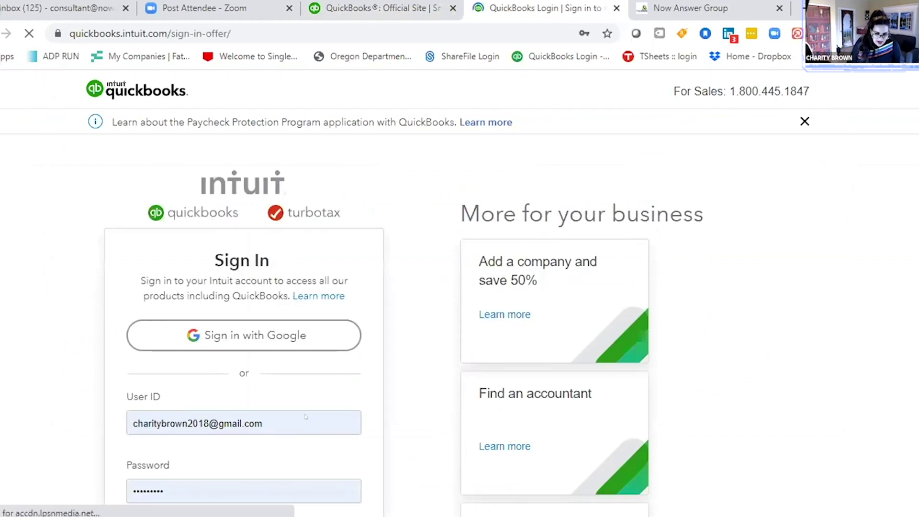
{"action": "scroll", "coordinate": [223, 435], "scroll_direction": "down", "scroll_amount": 6}
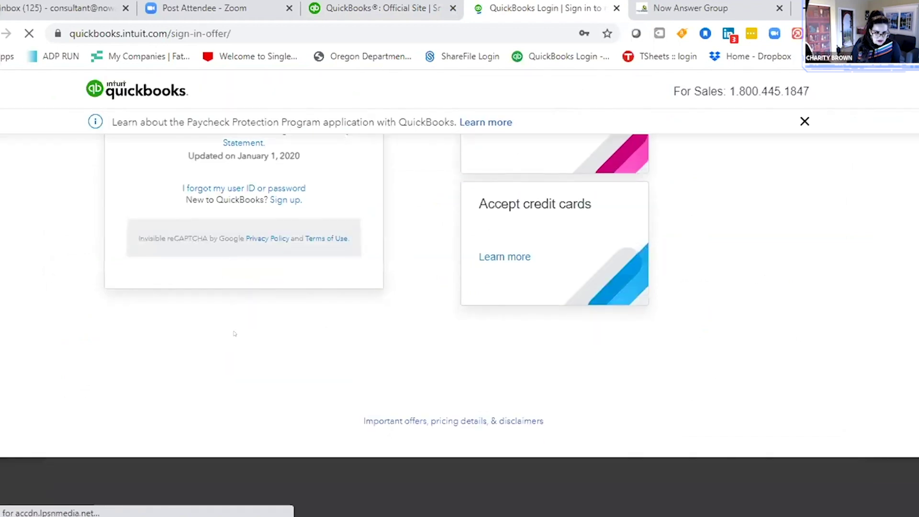
{"action": "scroll", "coordinate": [236, 330], "scroll_direction": "up", "scroll_amount": 2}
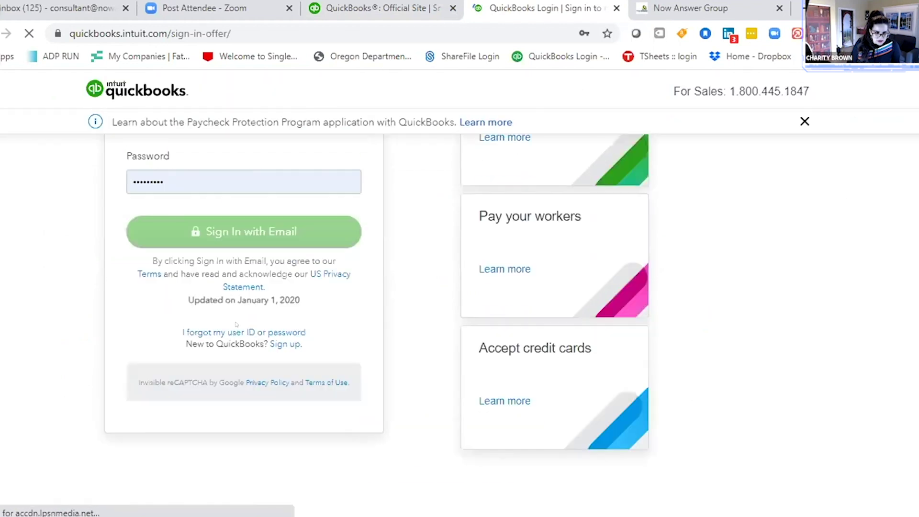
Sign in with email to return to the Test Co dashboard.
{"action": "left_click", "coordinate": [270, 231]}
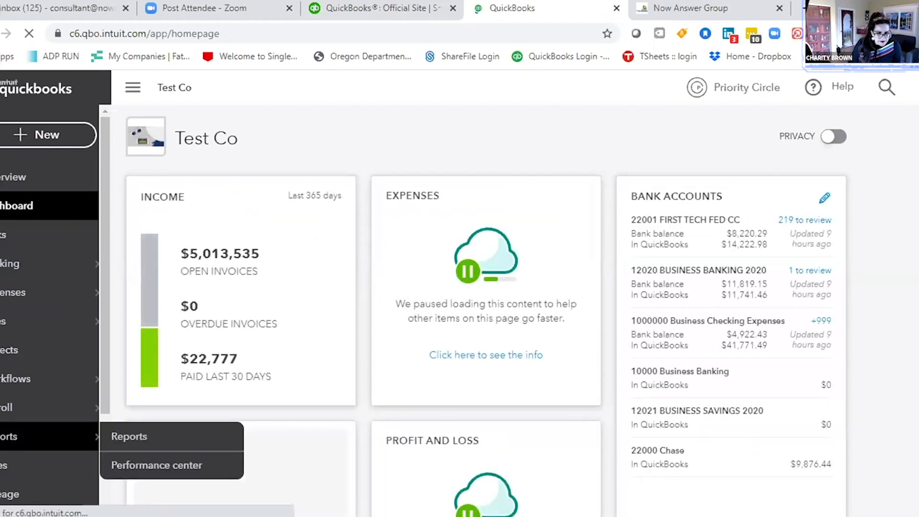
Go to Reports from the left navigation to see the standard report list.
{"action": "left_click", "coordinate": [117, 436]}
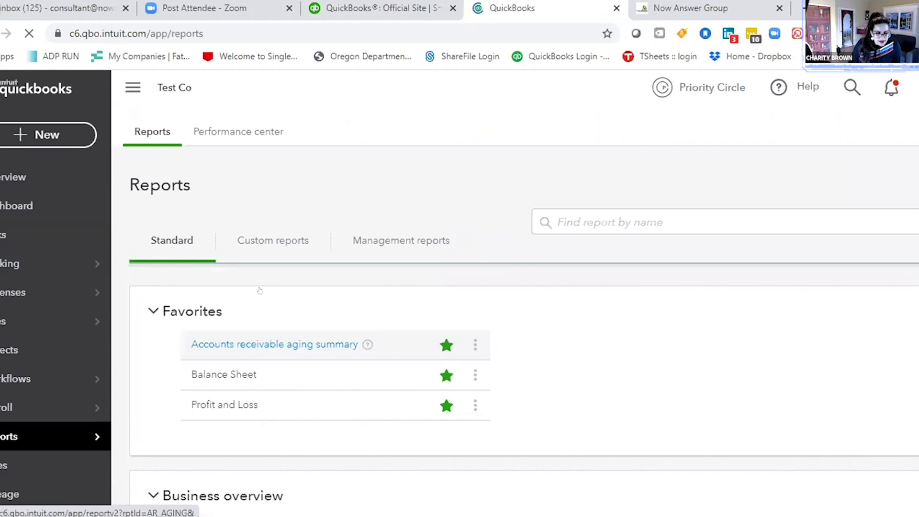
{"action": "scroll", "coordinate": [287, 323], "scroll_direction": "down", "scroll_amount": 3}
{"action": "scroll", "coordinate": [260, 313], "scroll_direction": "down", "scroll_amount": 1}
{"action": "scroll", "coordinate": [260, 313], "scroll_direction": "up", "scroll_amount": 4}
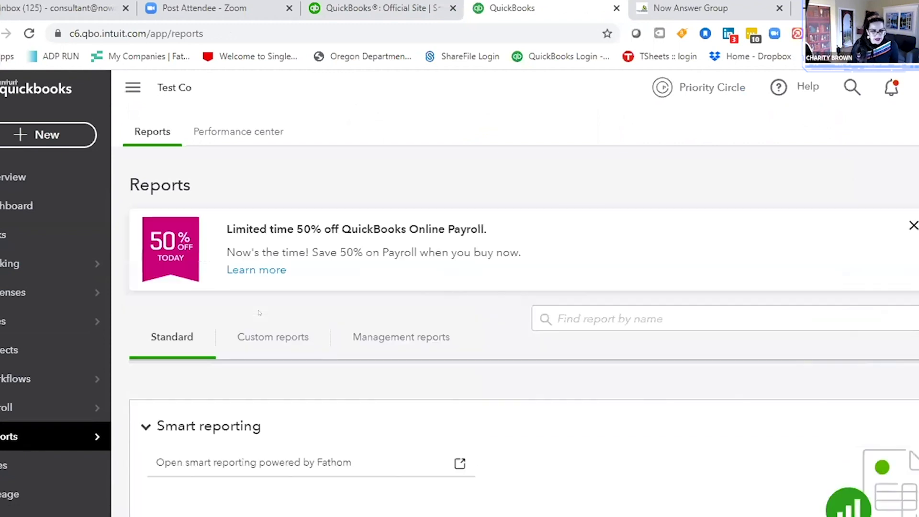
{"action": "scroll", "coordinate": [259, 312], "scroll_direction": "down", "scroll_amount": 1}
{"action": "scroll", "coordinate": [259, 313], "scroll_direction": "down", "scroll_amount": 1}
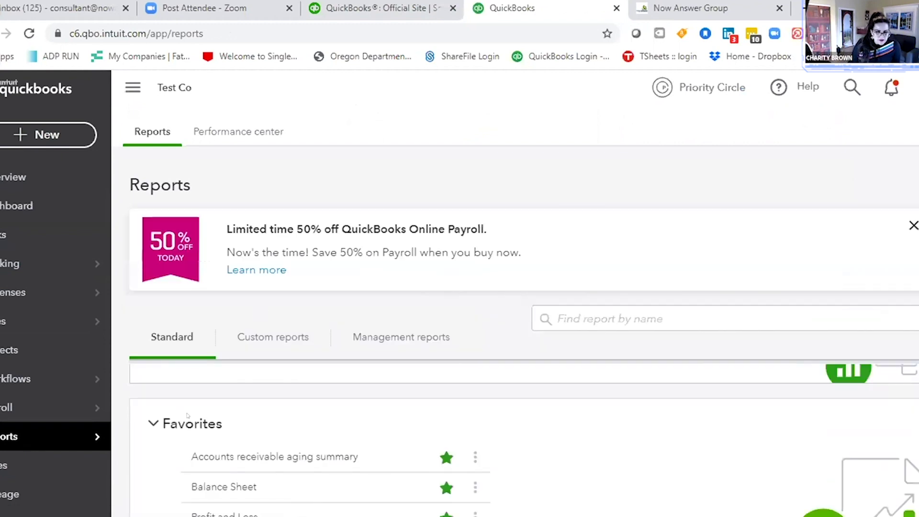
{"action": "scroll", "coordinate": [239, 371], "scroll_direction": "down", "scroll_amount": 2}
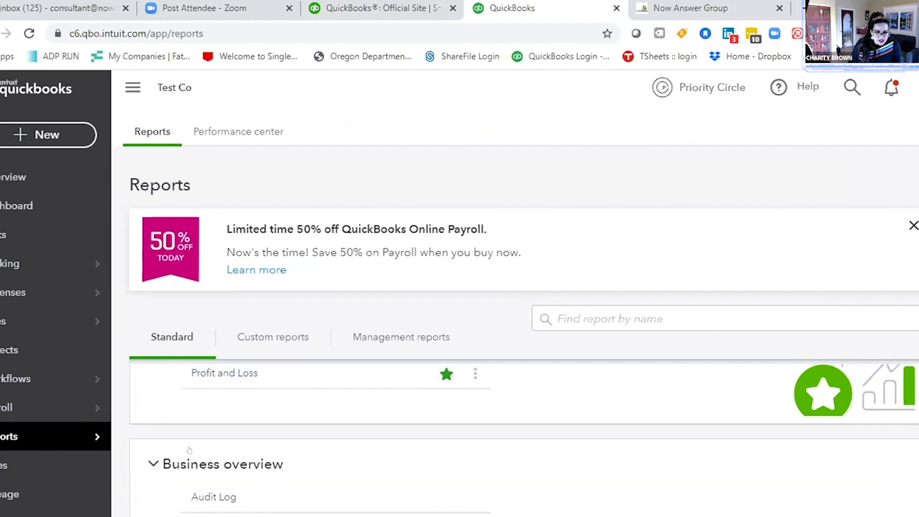
{"action": "scroll", "coordinate": [189, 450], "scroll_direction": "down", "scroll_amount": 2}
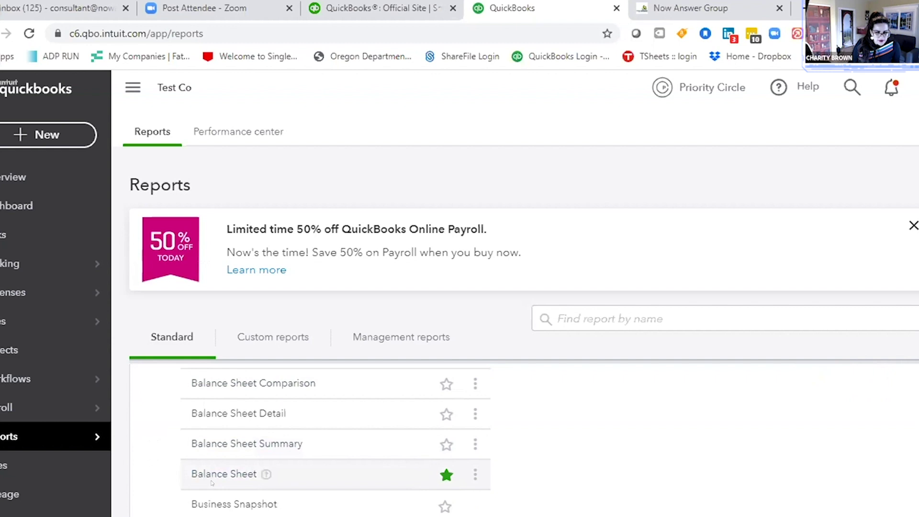
{"action": "scroll", "coordinate": [211, 483], "scroll_direction": "down", "scroll_amount": 2}
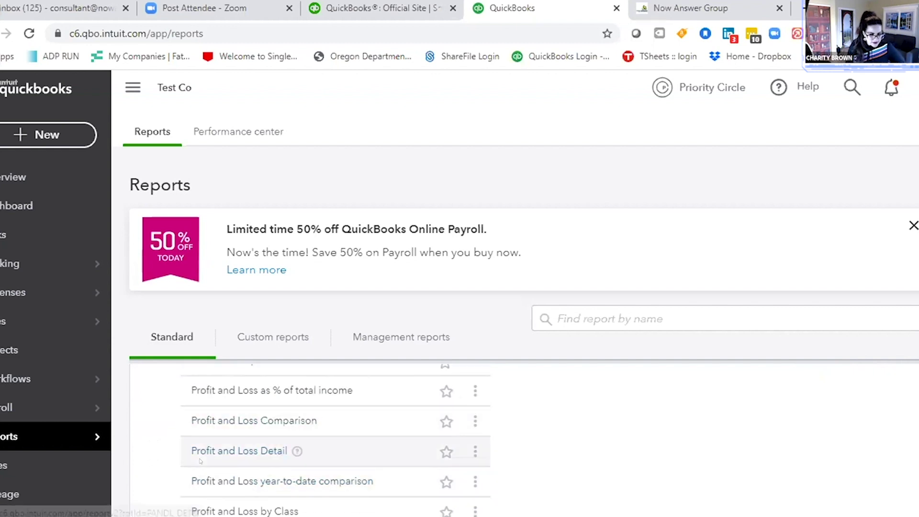
{"action": "scroll", "coordinate": [201, 463], "scroll_direction": "down", "scroll_amount": 1}
{"action": "scroll", "coordinate": [201, 464], "scroll_direction": "down", "scroll_amount": 1}
{"action": "scroll", "coordinate": [201, 464], "scroll_direction": "down", "scroll_amount": 1}
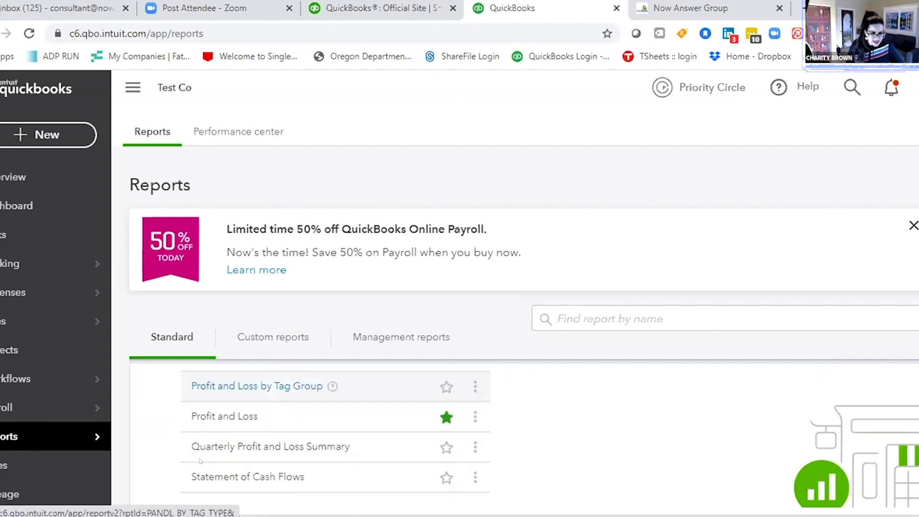
{"action": "scroll", "coordinate": [200, 463], "scroll_direction": "down", "scroll_amount": 1}
{"action": "scroll", "coordinate": [216, 439], "scroll_direction": "down", "scroll_amount": 3}
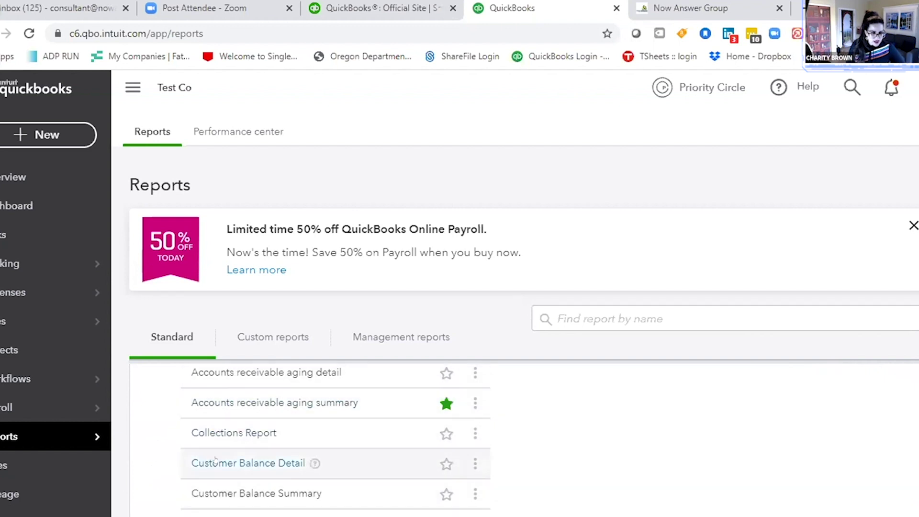
{"action": "scroll", "coordinate": [215, 460], "scroll_direction": "down", "scroll_amount": 1}
{"action": "scroll", "coordinate": [215, 460], "scroll_direction": "down", "scroll_amount": 1}
{"action": "scroll", "coordinate": [216, 456], "scroll_direction": "down", "scroll_amount": 1}
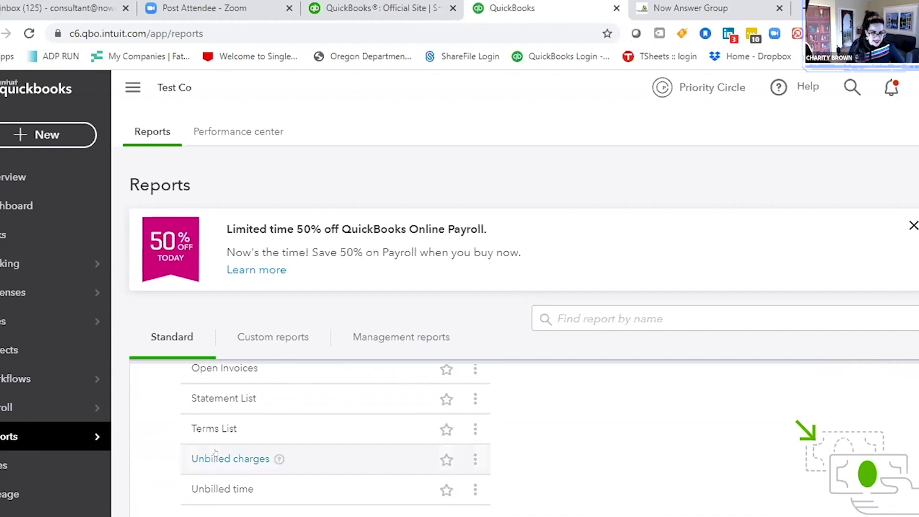
{"action": "scroll", "coordinate": [215, 453], "scroll_direction": "up", "scroll_amount": 1}
{"action": "scroll", "coordinate": [216, 452], "scroll_direction": "up", "scroll_amount": 5}
{"action": "scroll", "coordinate": [219, 452], "scroll_direction": "up", "scroll_amount": 3}
{"action": "scroll", "coordinate": [223, 451], "scroll_direction": "up", "scroll_amount": 2}
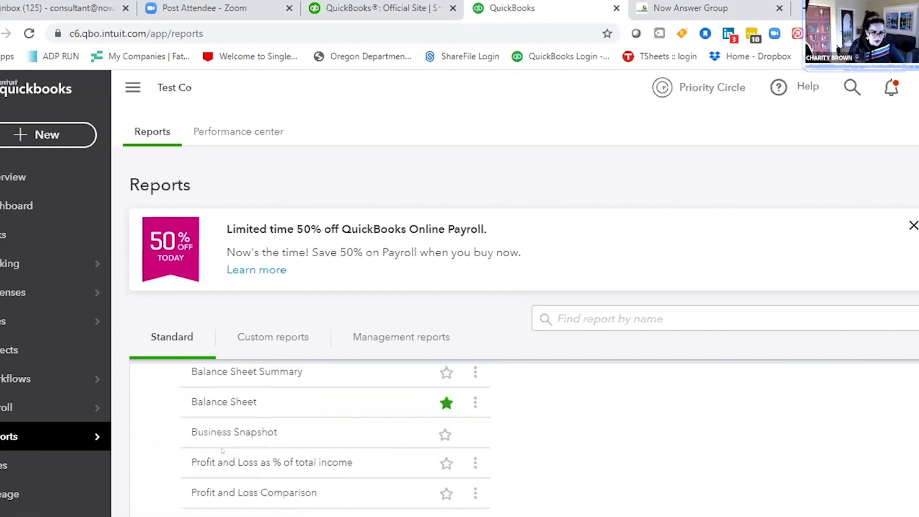
{"action": "scroll", "coordinate": [220, 451], "scroll_direction": "up", "scroll_amount": 2}
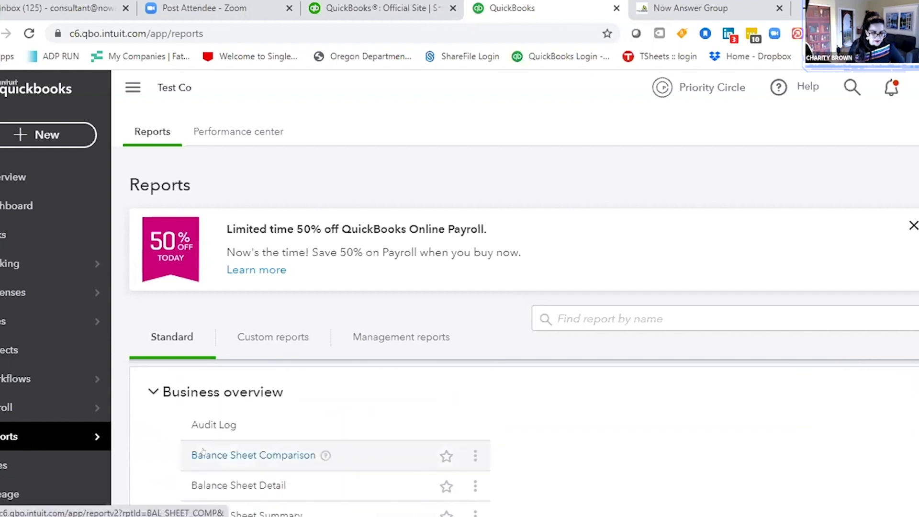
{"action": "scroll", "coordinate": [205, 452], "scroll_direction": "down", "scroll_amount": 1}
{"action": "scroll", "coordinate": [208, 452], "scroll_direction": "down", "scroll_amount": 1}
{"action": "scroll", "coordinate": [221, 450], "scroll_direction": "down", "scroll_amount": 1}
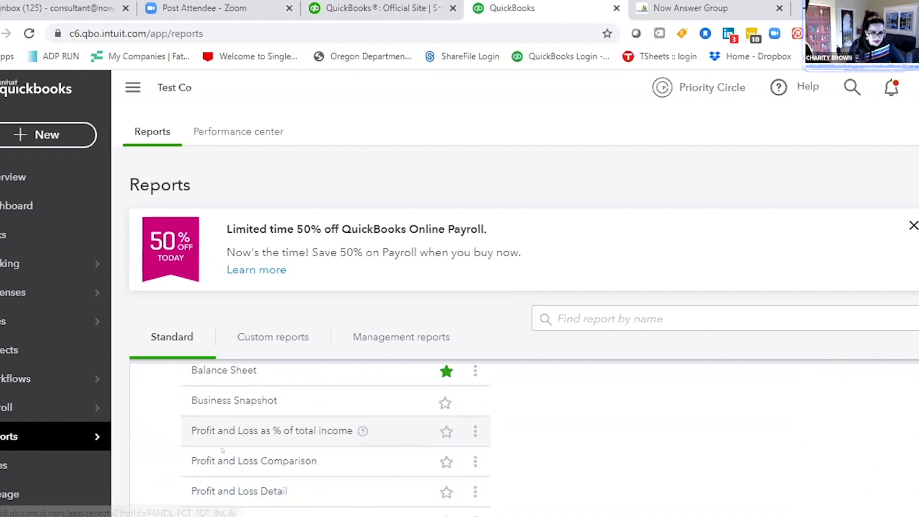
{"action": "scroll", "coordinate": [222, 451], "scroll_direction": "down", "scroll_amount": 1}
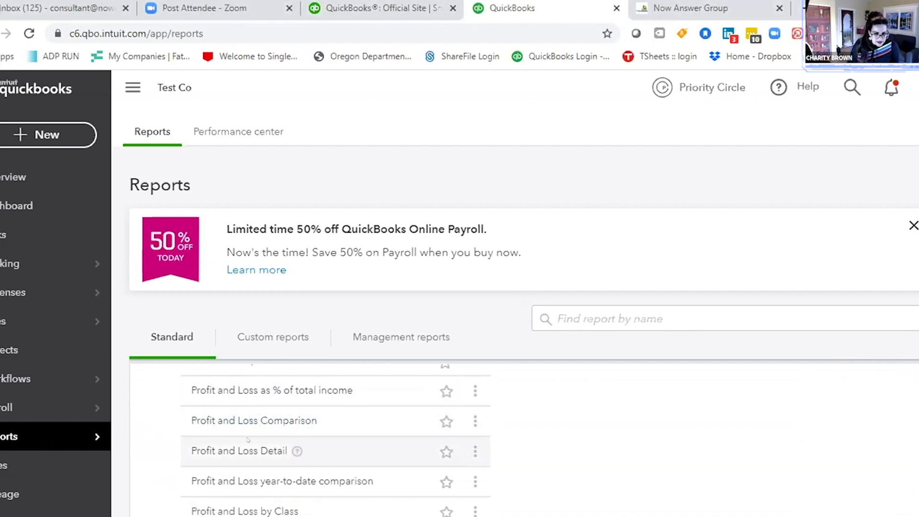
{"action": "scroll", "coordinate": [235, 451], "scroll_direction": "up", "scroll_amount": 1}
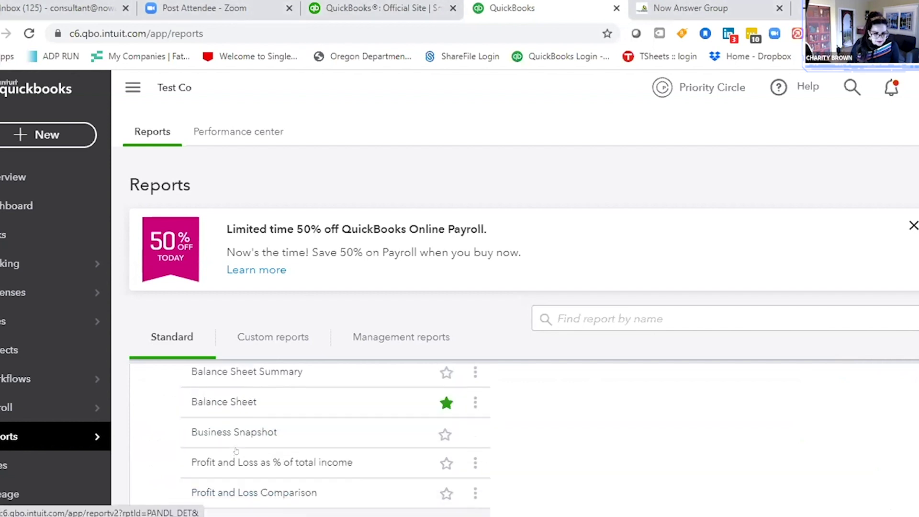
{"action": "scroll", "coordinate": [235, 450], "scroll_direction": "up", "scroll_amount": 1}
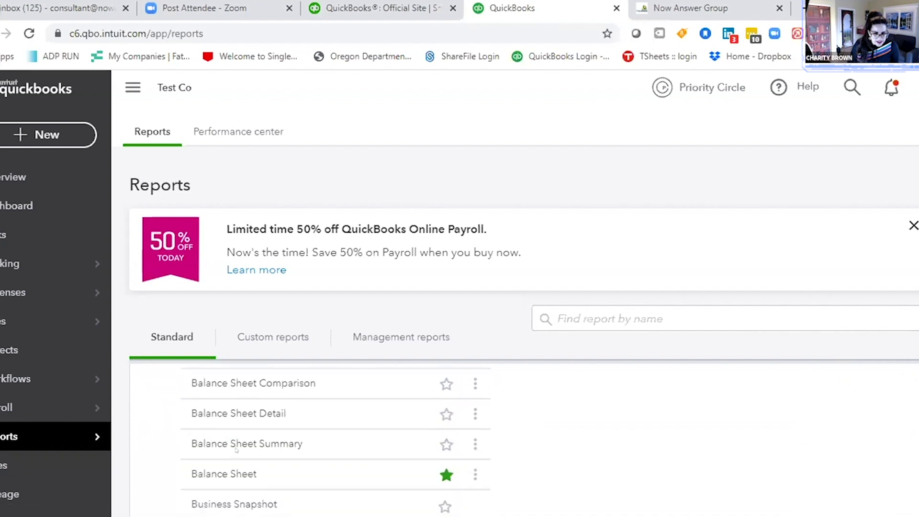
{"action": "scroll", "coordinate": [235, 449], "scroll_direction": "up", "scroll_amount": 1}
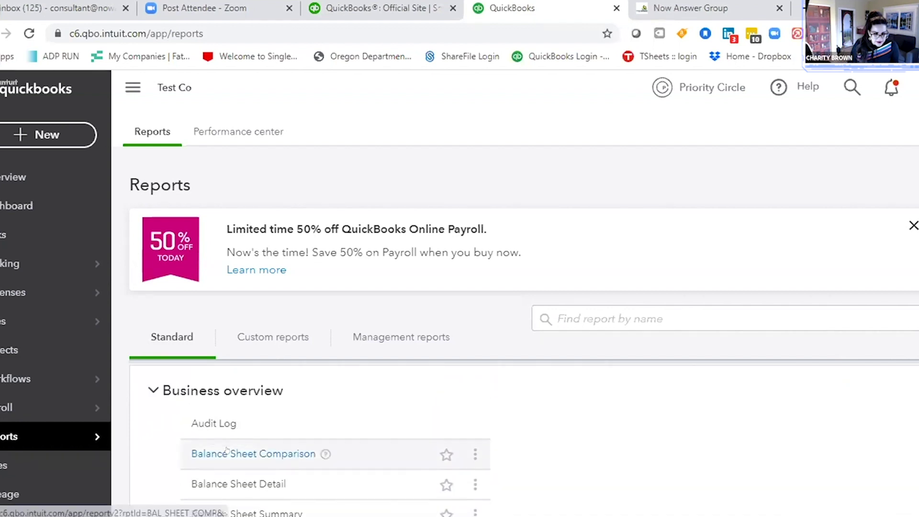
{"action": "scroll", "coordinate": [223, 460], "scroll_direction": "down", "scroll_amount": 1}
{"action": "scroll", "coordinate": [214, 474], "scroll_direction": "down", "scroll_amount": 1}
{"action": "scroll", "coordinate": [226, 456], "scroll_direction": "down", "scroll_amount": 1}
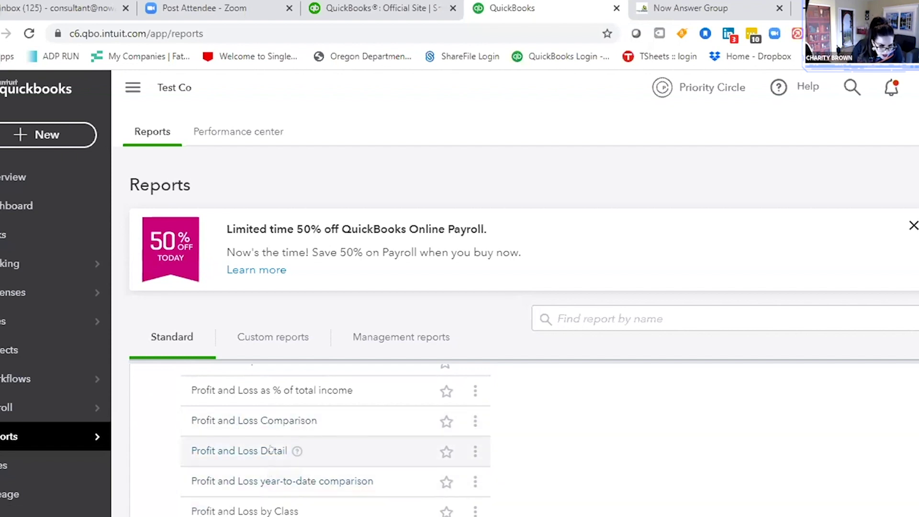
{"action": "scroll", "coordinate": [224, 450], "scroll_direction": "up", "scroll_amount": 5}
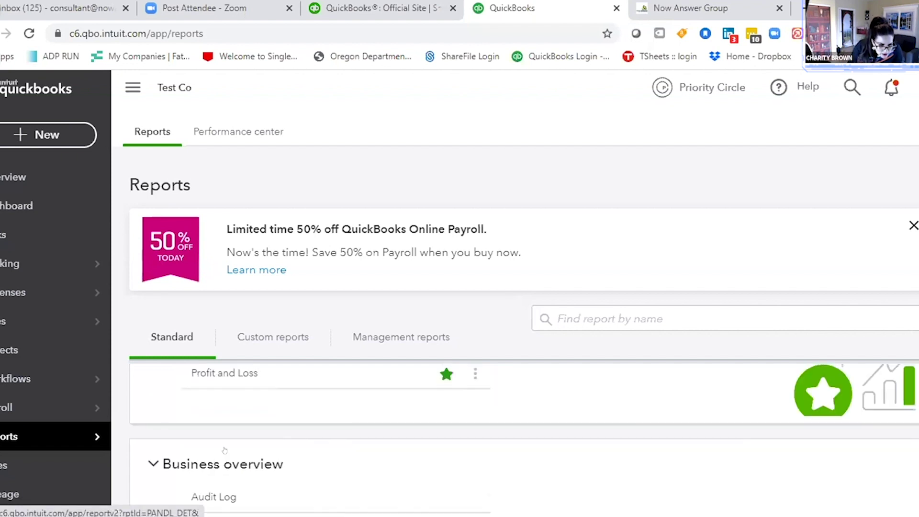
{"action": "scroll", "coordinate": [224, 450], "scroll_direction": "up", "scroll_amount": 5}
{"action": "scroll", "coordinate": [224, 450], "scroll_direction": "up", "scroll_amount": 5}
{"action": "scroll", "coordinate": [225, 450], "scroll_direction": "down", "scroll_amount": 1}
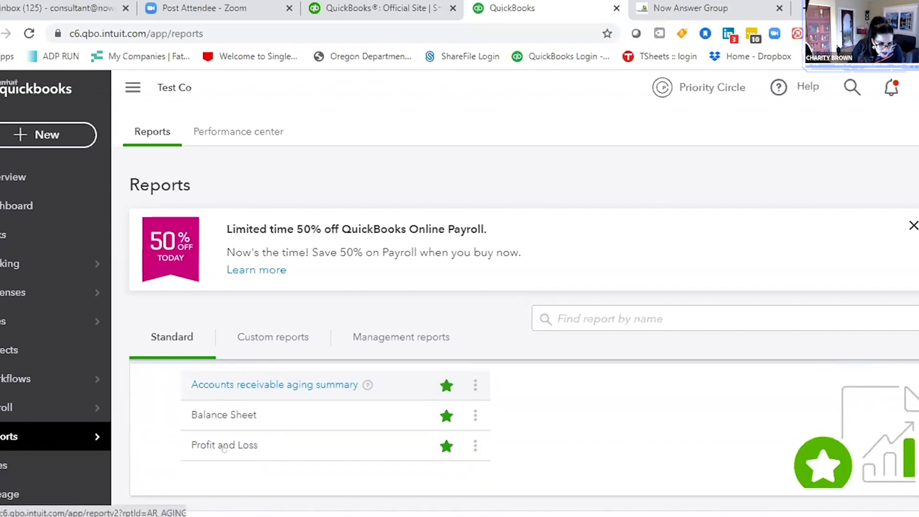
Run the Profit and Loss report from Favorites, then bring up the gear settings menu.
{"action": "left_click", "coordinate": [219, 446]}
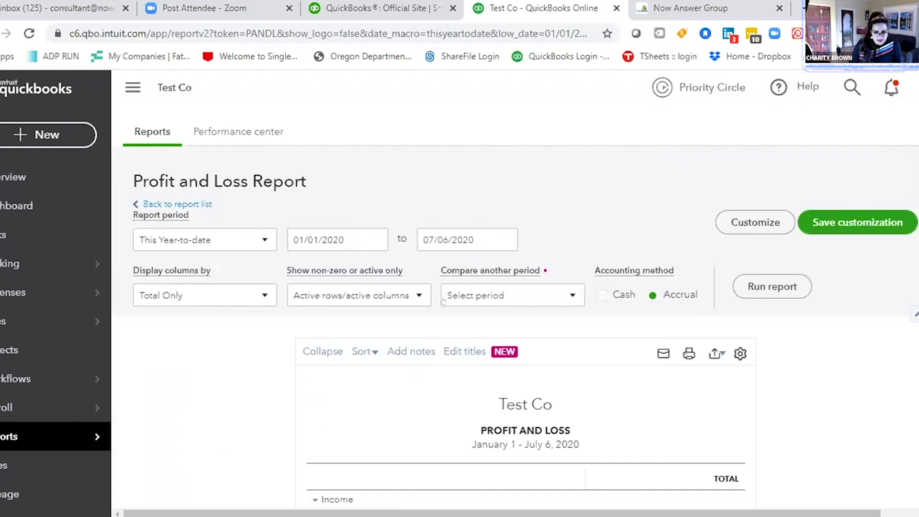
{"action": "scroll", "coordinate": [431, 306], "scroll_direction": "down", "scroll_amount": 2}
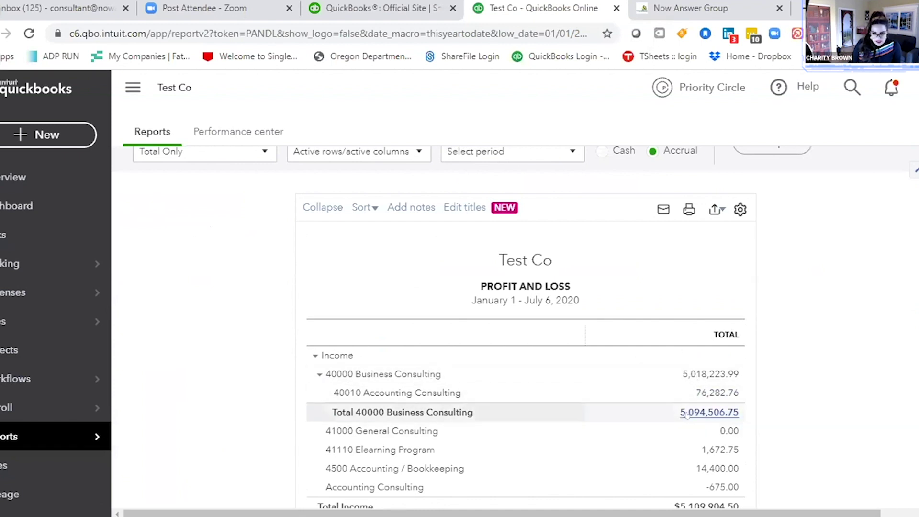
{"action": "scroll", "coordinate": [686, 416], "scroll_direction": "down", "scroll_amount": 2}
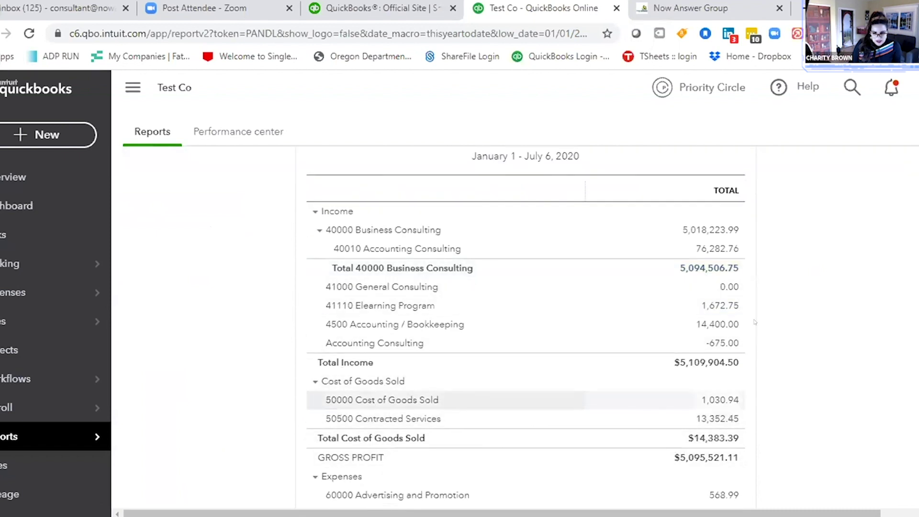
{"action": "scroll", "coordinate": [555, 321], "scroll_direction": "down", "scroll_amount": 4}
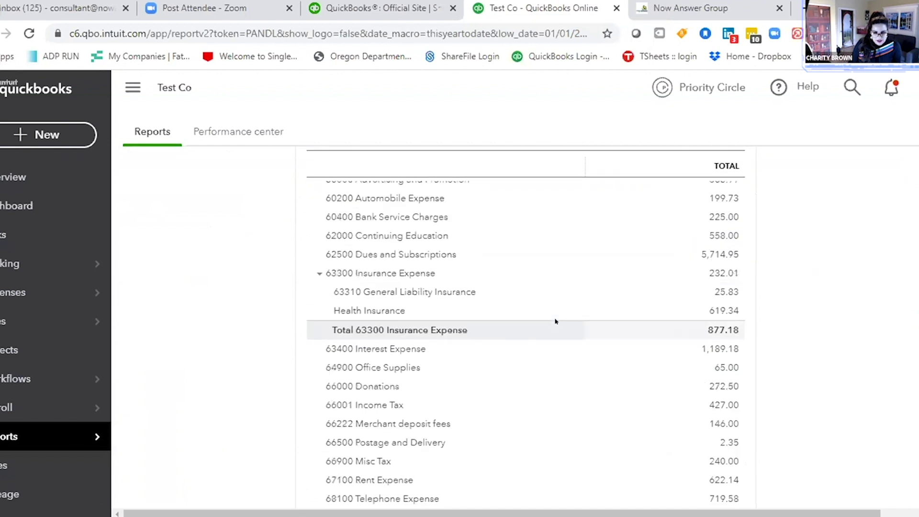
{"action": "scroll", "coordinate": [466, 229], "scroll_direction": "up", "scroll_amount": 1}
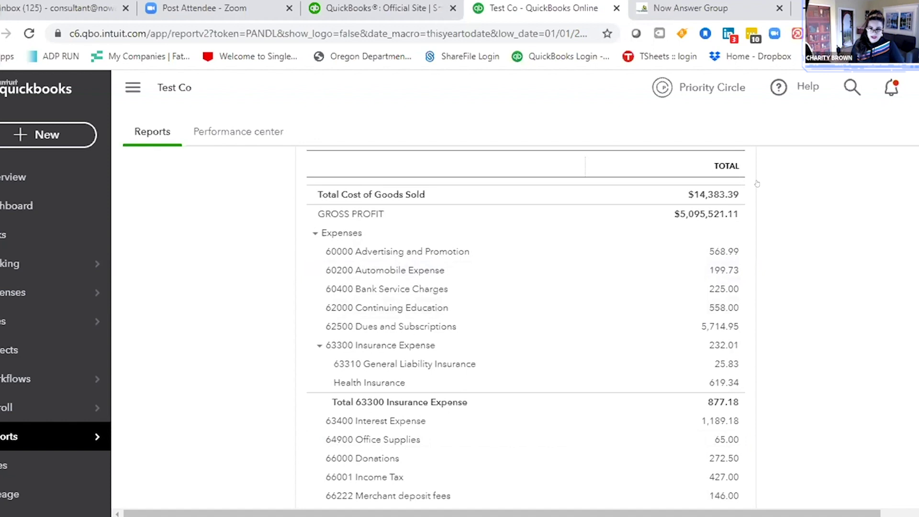
{"action": "left_click", "coordinate": [914, 87]}
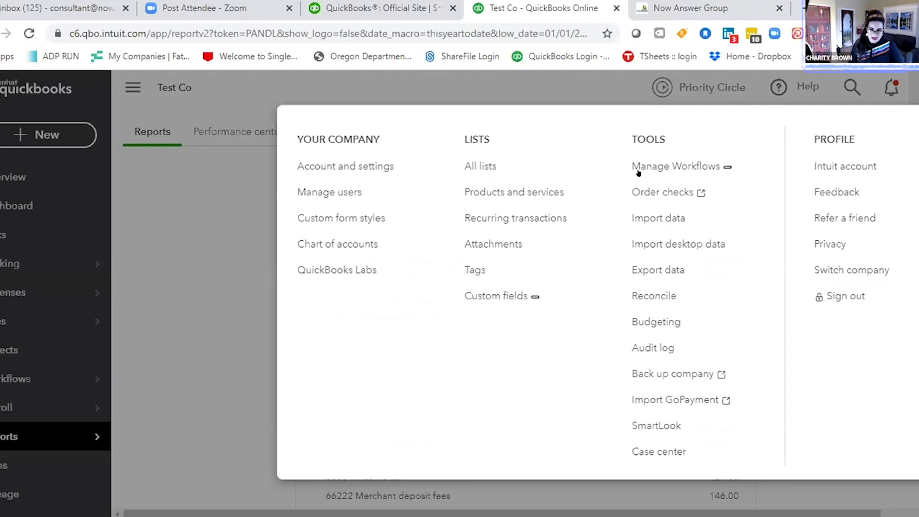
{"action": "left_click", "coordinate": [332, 244]}
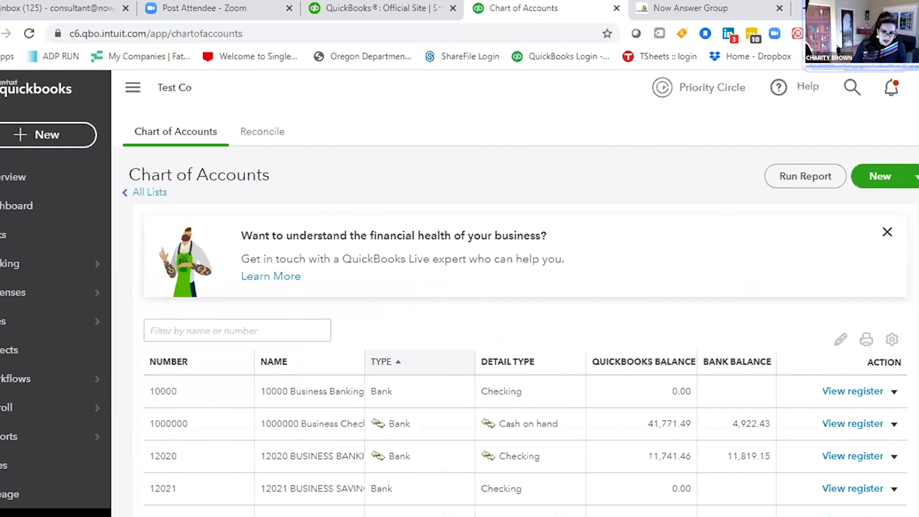
{"action": "scroll", "coordinate": [225, 383], "scroll_direction": "down", "scroll_amount": 2}
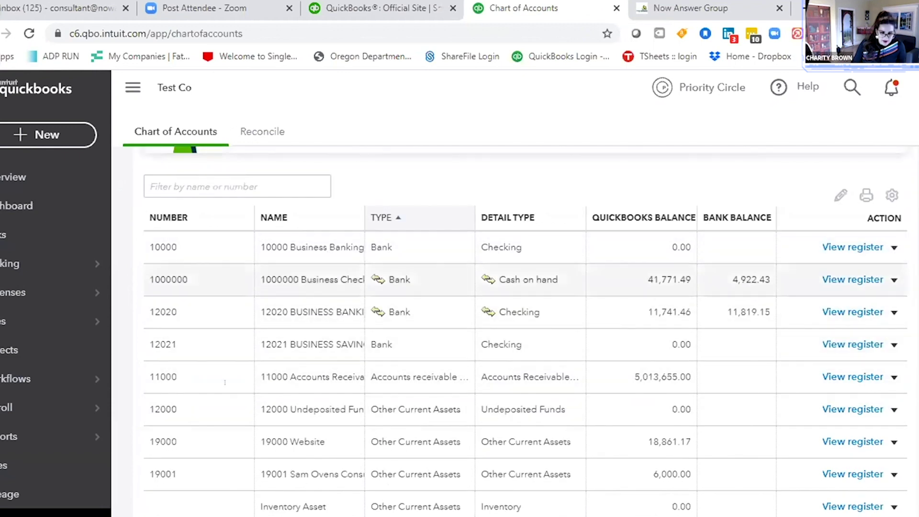
{"action": "scroll", "coordinate": [164, 265], "scroll_direction": "down", "scroll_amount": 2}
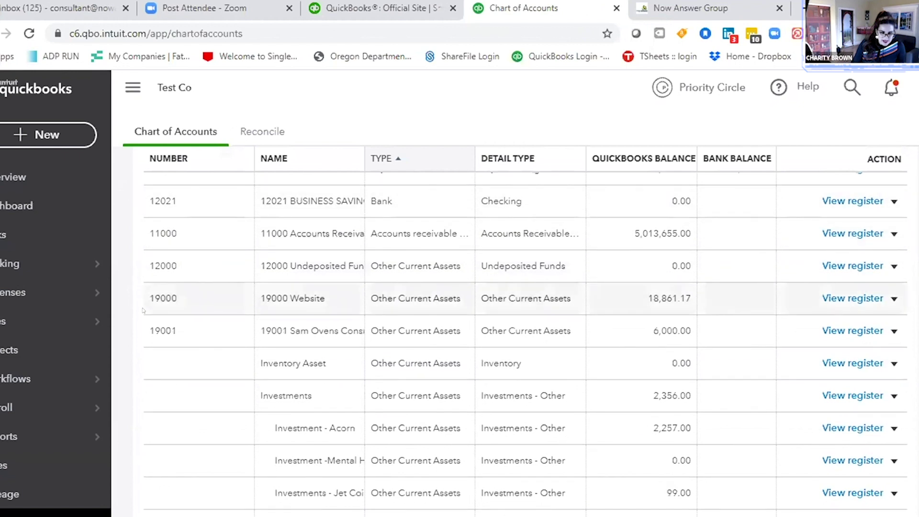
{"action": "scroll", "coordinate": [143, 310], "scroll_direction": "up", "scroll_amount": 4}
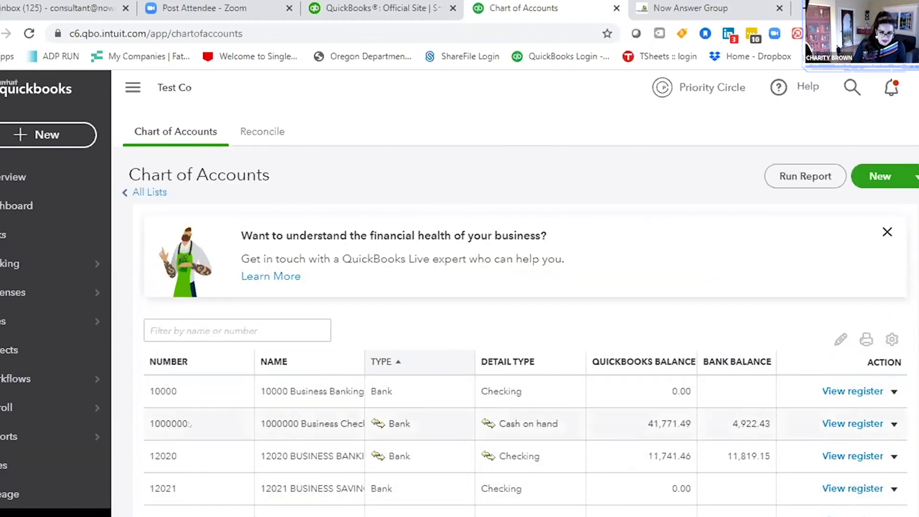
{"action": "scroll", "coordinate": [191, 425], "scroll_direction": "down", "scroll_amount": 1}
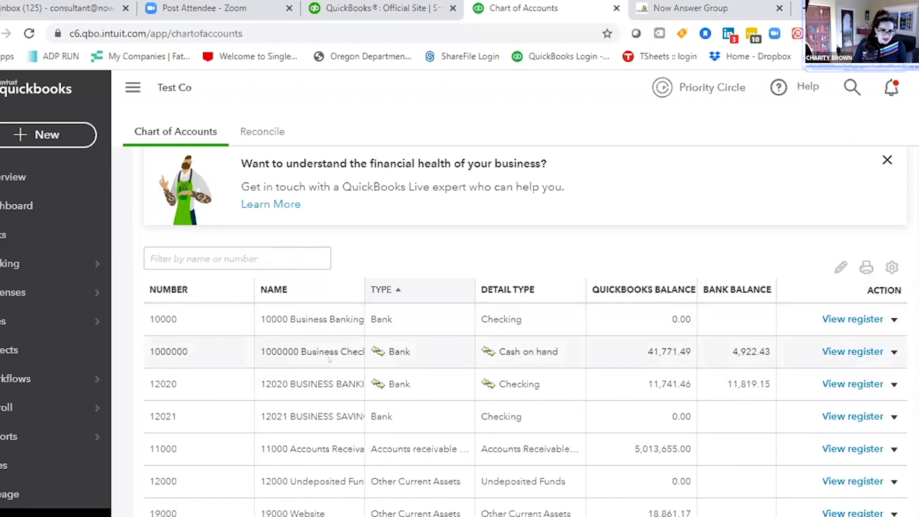
{"action": "scroll", "coordinate": [273, 323], "scroll_direction": "down", "scroll_amount": 2}
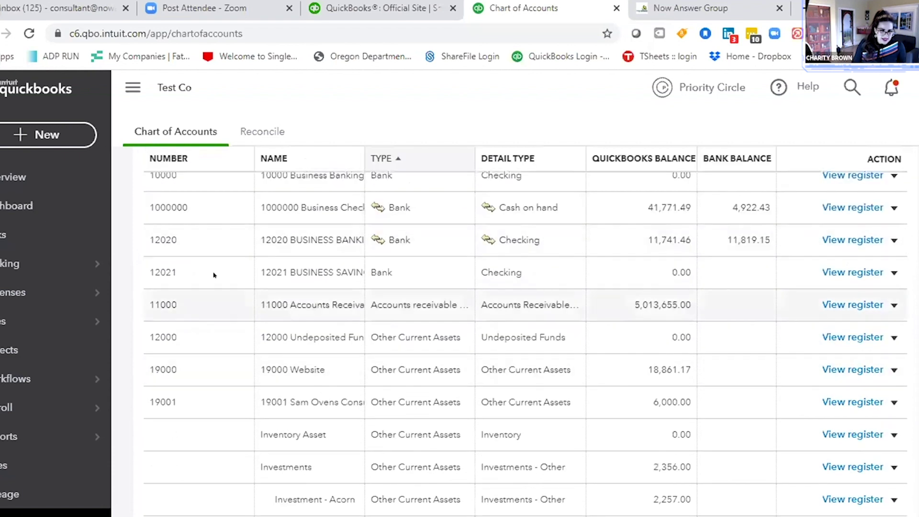
{"action": "scroll", "coordinate": [175, 347], "scroll_direction": "down", "scroll_amount": 2}
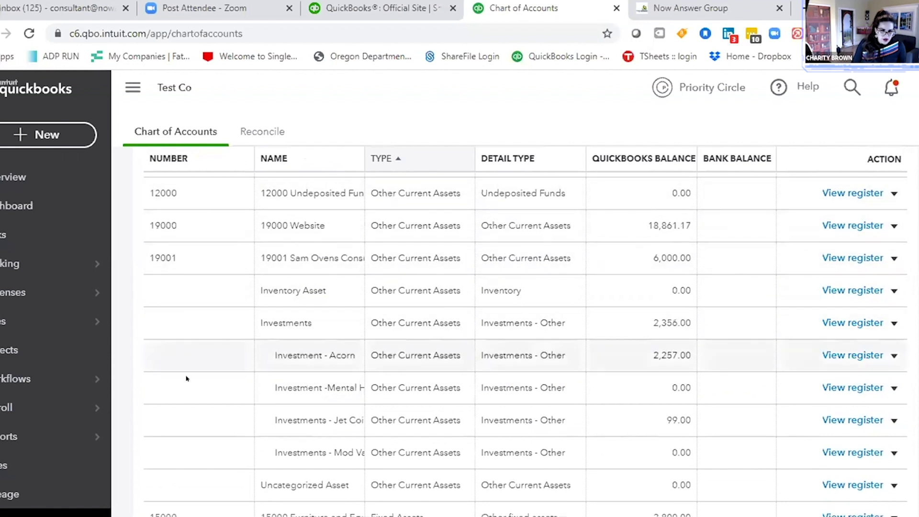
{"action": "scroll", "coordinate": [184, 379], "scroll_direction": "down", "scroll_amount": 5}
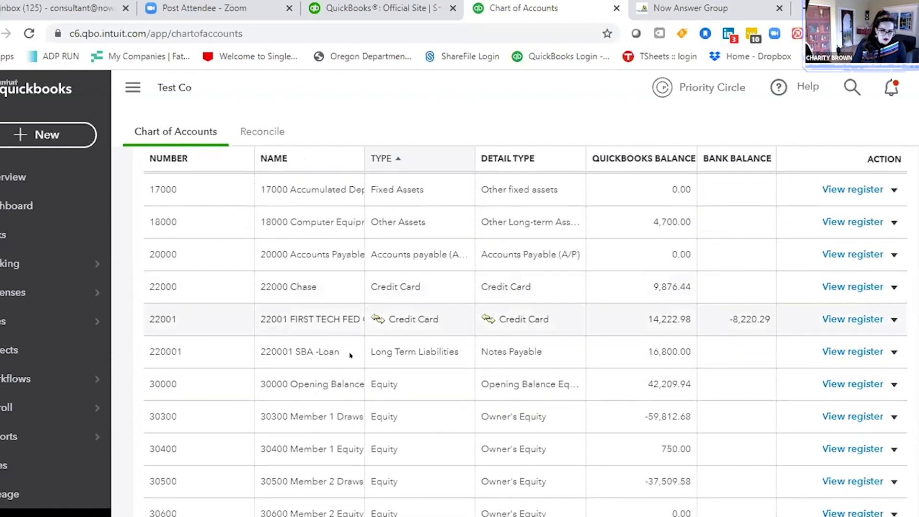
{"action": "scroll", "coordinate": [386, 345], "scroll_direction": "down", "scroll_amount": 3}
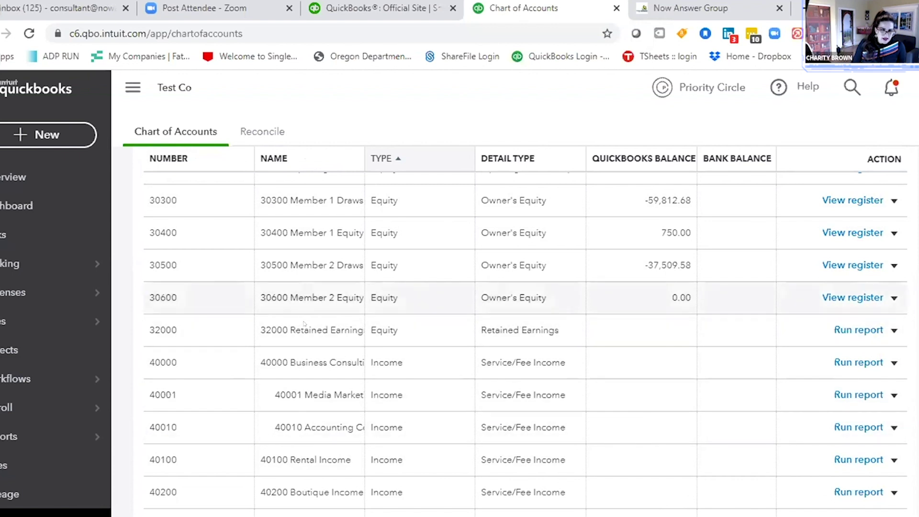
{"action": "scroll", "coordinate": [305, 345], "scroll_direction": "down", "scroll_amount": 1}
{"action": "scroll", "coordinate": [305, 345], "scroll_direction": "down", "scroll_amount": 1}
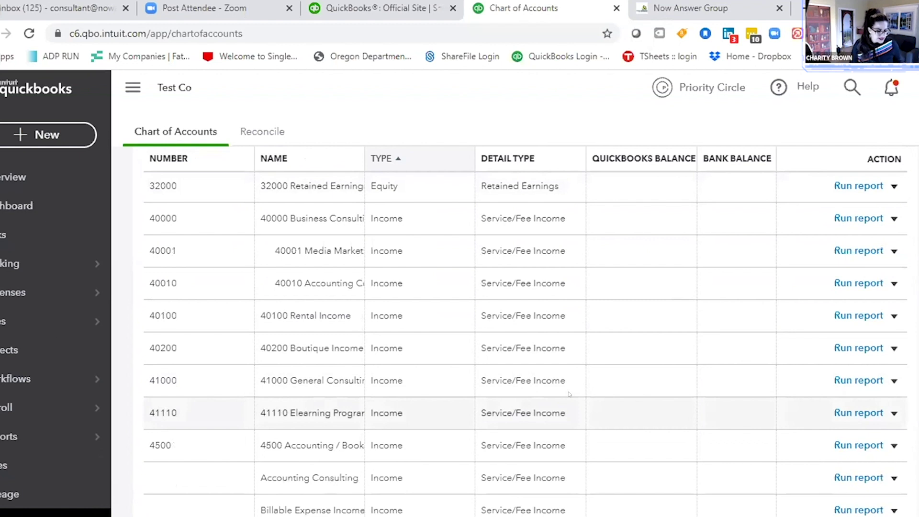
{"action": "scroll", "coordinate": [560, 371], "scroll_direction": "down", "scroll_amount": 2}
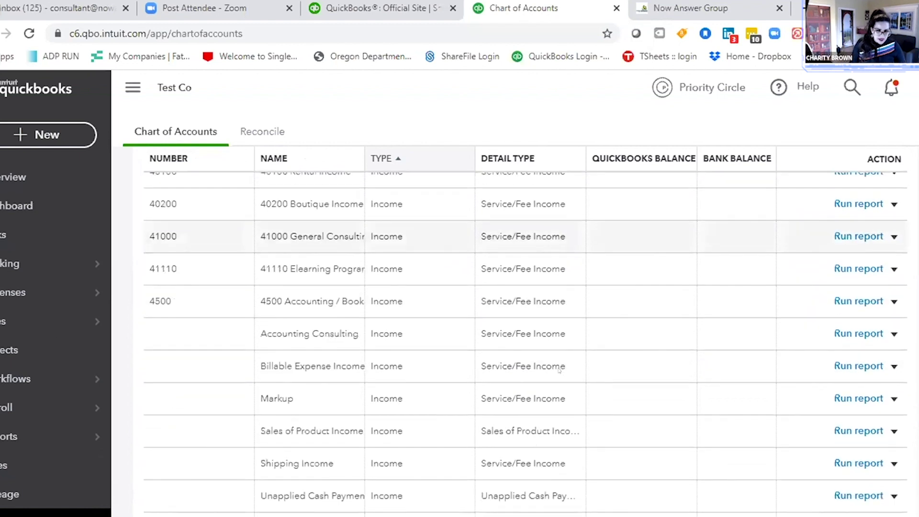
{"action": "scroll", "coordinate": [559, 371], "scroll_direction": "down", "scroll_amount": 4}
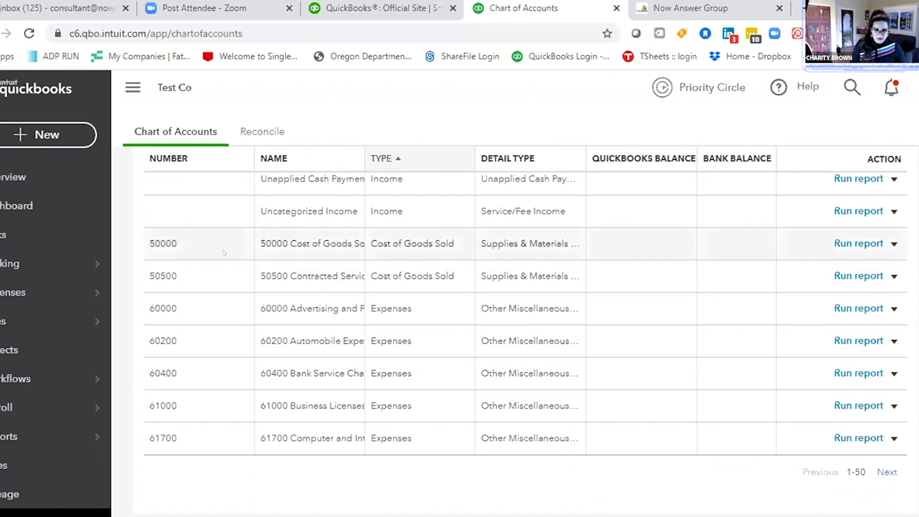
{"action": "scroll", "coordinate": [197, 310], "scroll_direction": "up", "scroll_amount": 3}
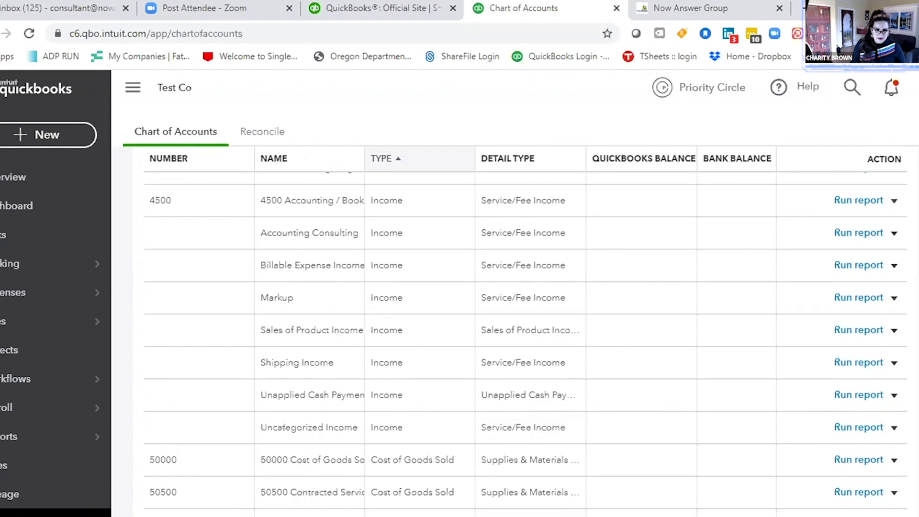
{"action": "scroll", "coordinate": [287, 429], "scroll_direction": "up", "scroll_amount": 5}
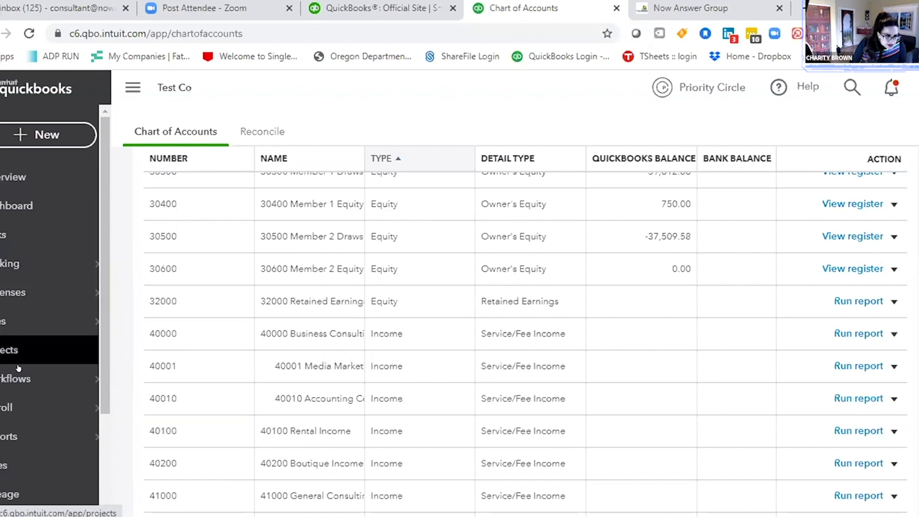
From the Reports list, run the Profit and Loss report from Favorites again.
{"action": "left_click", "coordinate": [15, 437]}
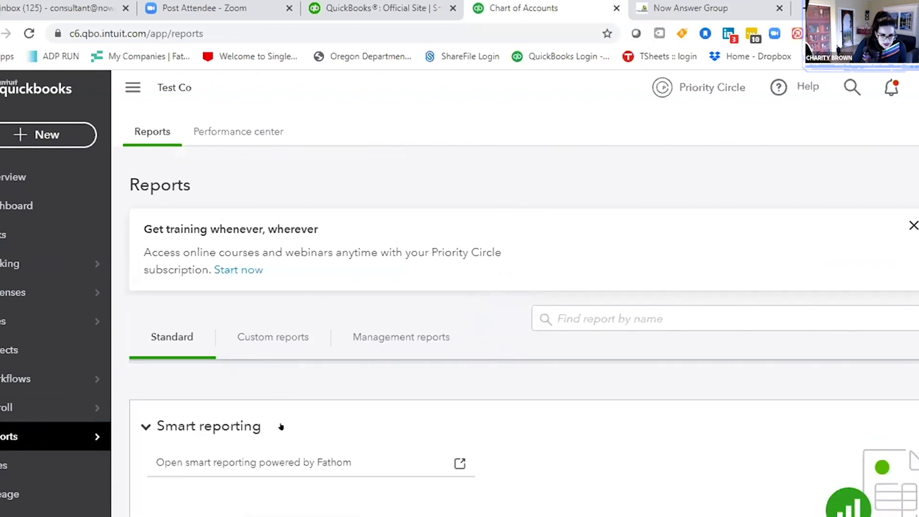
{"action": "scroll", "coordinate": [282, 427], "scroll_direction": "down", "scroll_amount": 2}
{"action": "scroll", "coordinate": [281, 427], "scroll_direction": "down", "scroll_amount": 1}
{"action": "scroll", "coordinate": [280, 427], "scroll_direction": "down", "scroll_amount": 2}
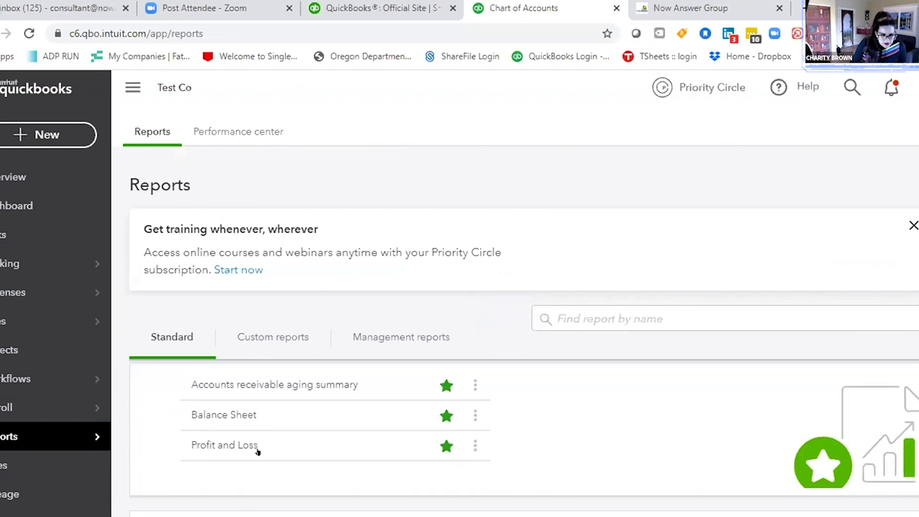
{"action": "left_click", "coordinate": [227, 446]}
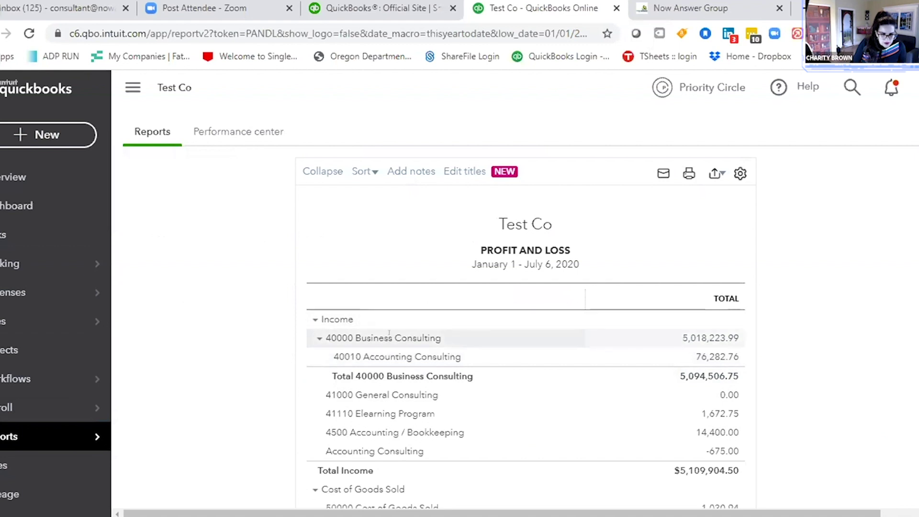
{"action": "scroll", "coordinate": [391, 336], "scroll_direction": "down", "scroll_amount": 3}
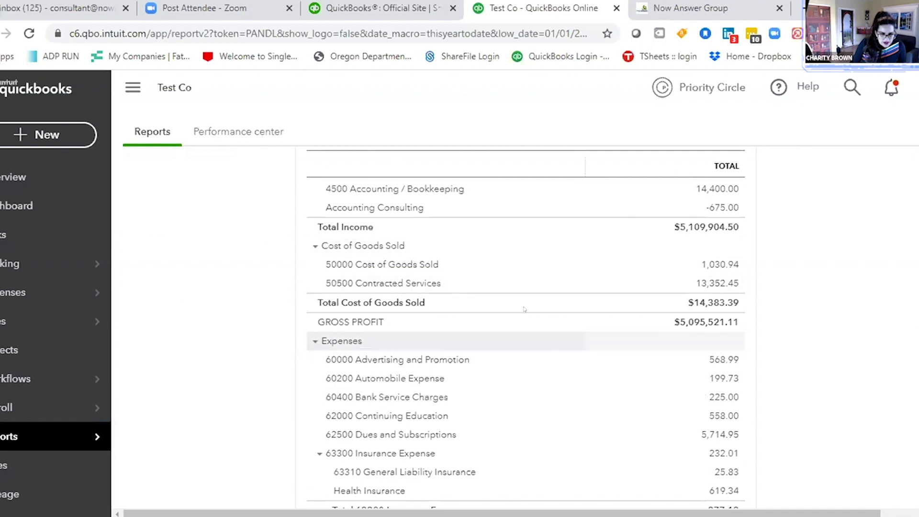
{"action": "scroll", "coordinate": [431, 374], "scroll_direction": "down", "scroll_amount": 2}
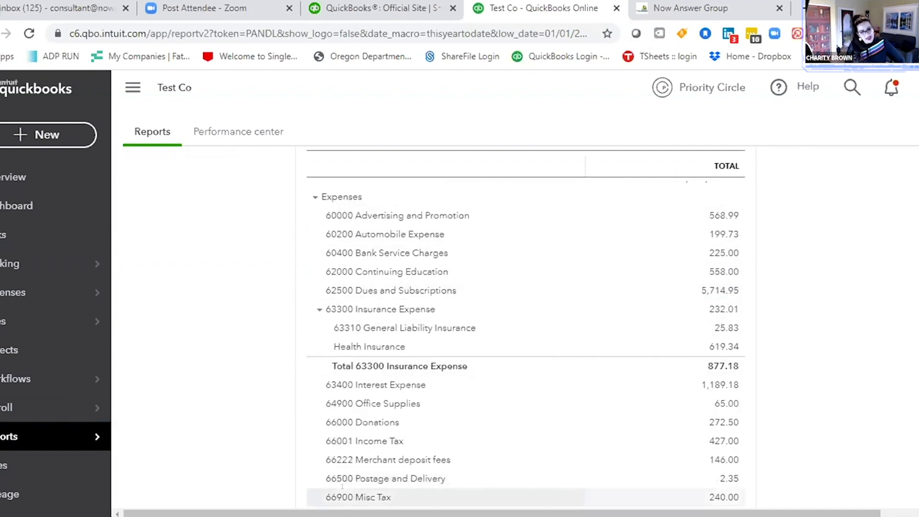
{"action": "scroll", "coordinate": [429, 485], "scroll_direction": "down", "scroll_amount": 4}
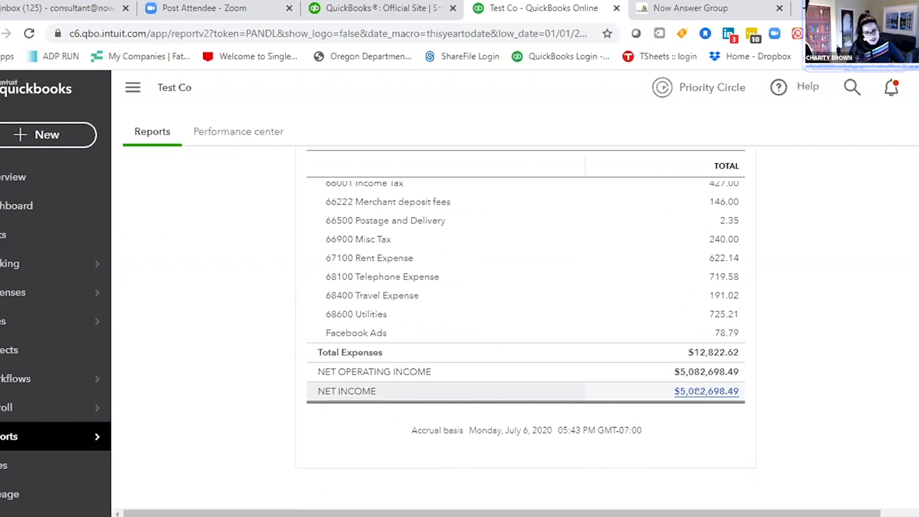
{"action": "scroll", "coordinate": [524, 360], "scroll_direction": "up", "scroll_amount": 4}
{"action": "scroll", "coordinate": [524, 360], "scroll_direction": "up", "scroll_amount": 5}
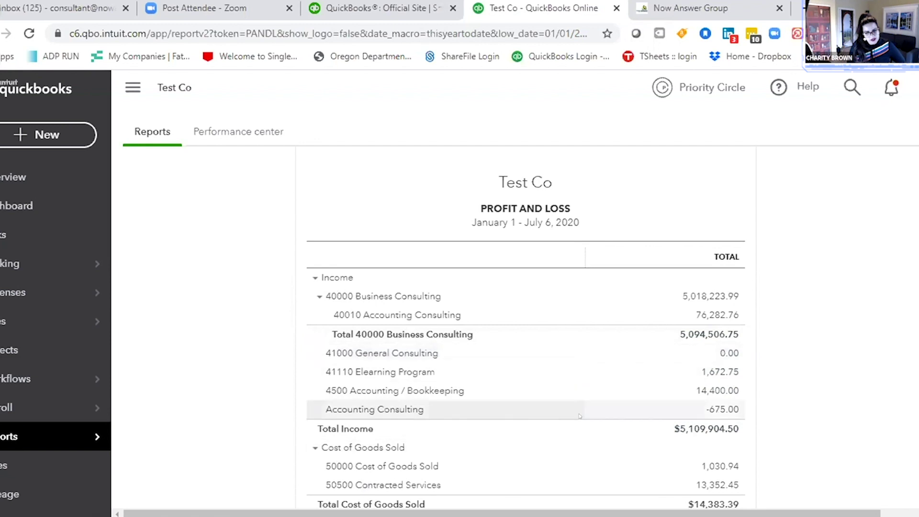
{"action": "scroll", "coordinate": [386, 439], "scroll_direction": "down", "scroll_amount": 1}
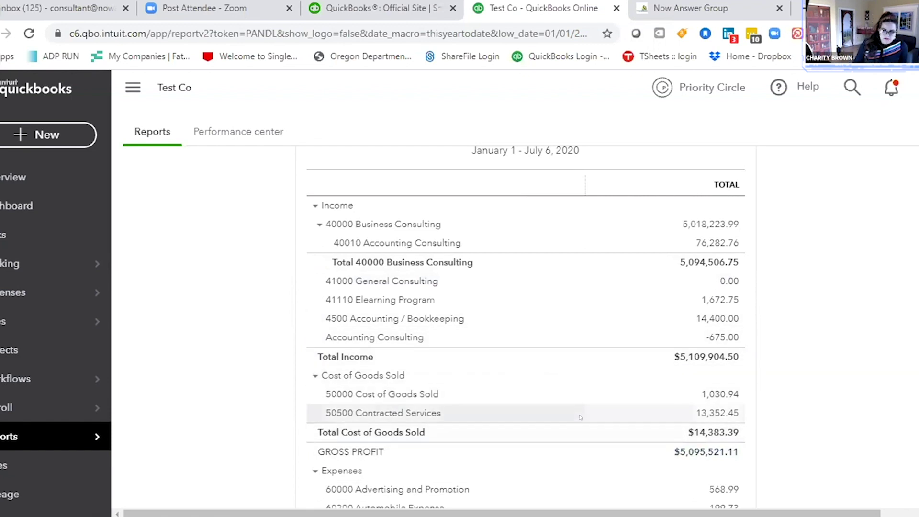
{"action": "scroll", "coordinate": [579, 417], "scroll_direction": "up", "scroll_amount": 2}
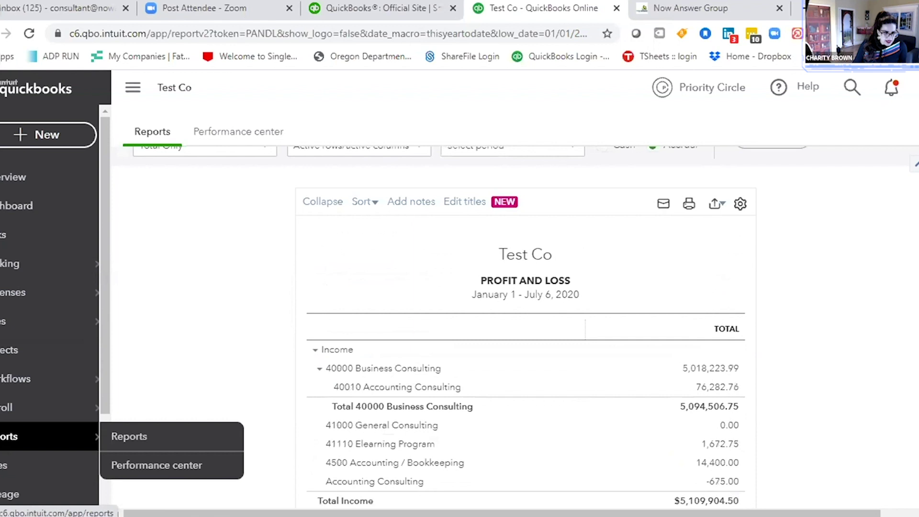
From the Reports list, run the Balance Sheet report from Favorites.
{"action": "left_click", "coordinate": [44, 437]}
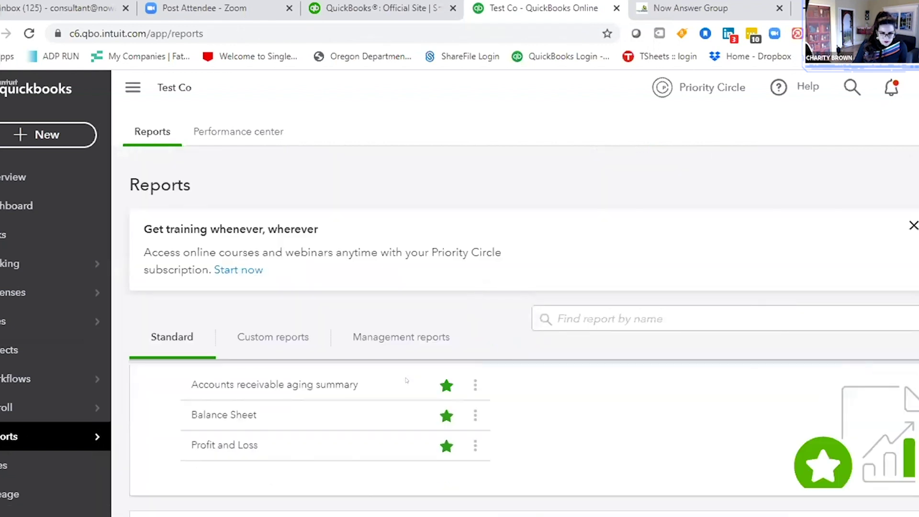
{"action": "left_click", "coordinate": [215, 406]}
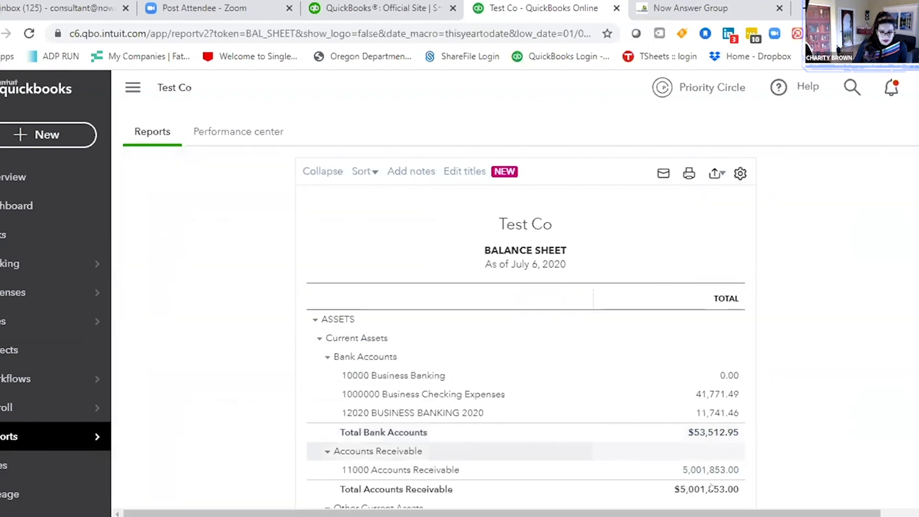
{"action": "scroll", "coordinate": [695, 467], "scroll_direction": "down", "scroll_amount": 3}
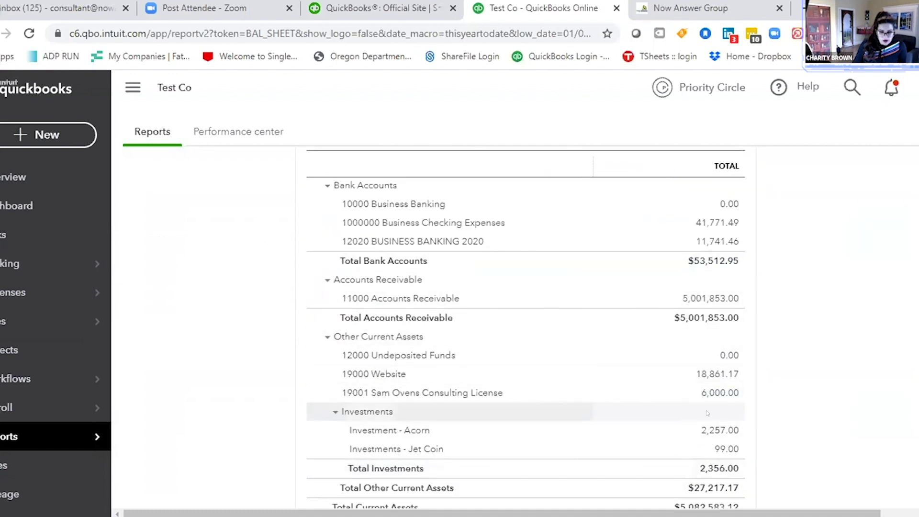
{"action": "scroll", "coordinate": [708, 413], "scroll_direction": "down", "scroll_amount": 3}
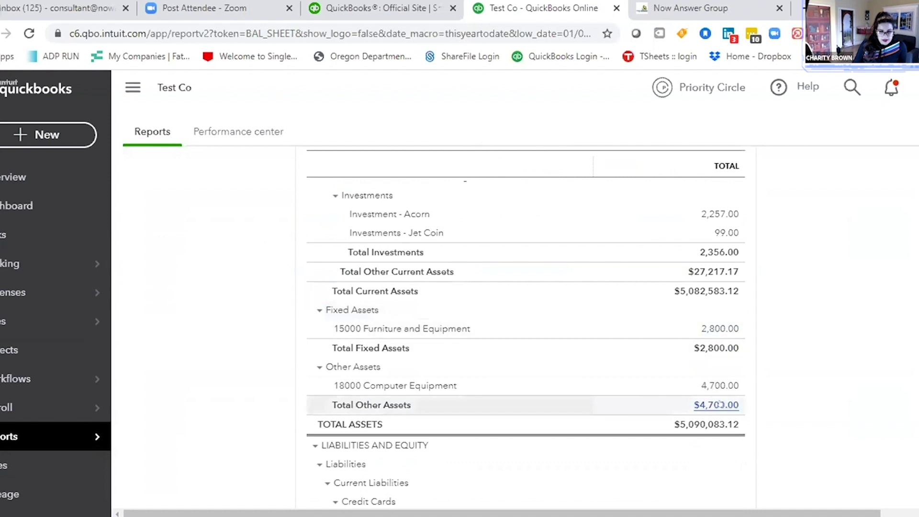
{"action": "scroll", "coordinate": [589, 350], "scroll_direction": "down", "scroll_amount": 2}
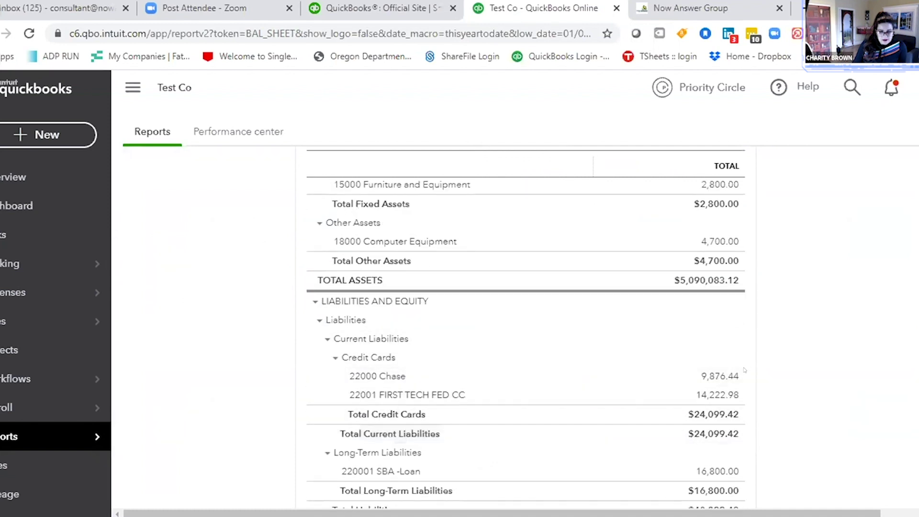
{"action": "scroll", "coordinate": [744, 370], "scroll_direction": "down", "scroll_amount": 2}
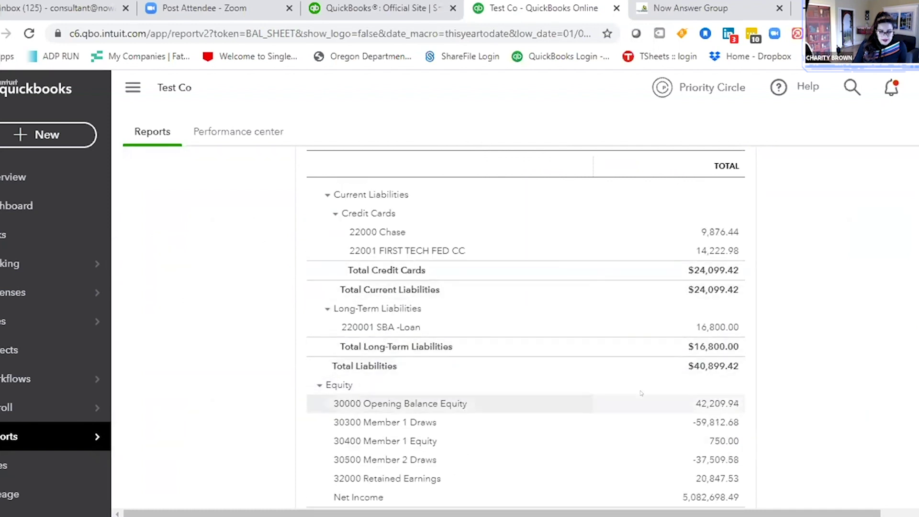
{"action": "scroll", "coordinate": [642, 393], "scroll_direction": "down", "scroll_amount": 2}
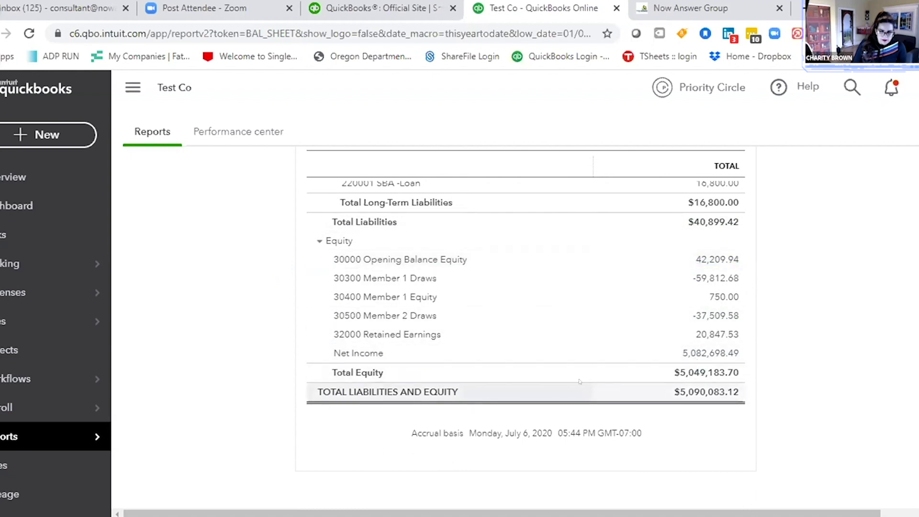
{"action": "scroll", "coordinate": [593, 413], "scroll_direction": "up", "scroll_amount": 3}
{"action": "scroll", "coordinate": [593, 413], "scroll_direction": "up", "scroll_amount": 4}
{"action": "scroll", "coordinate": [611, 424], "scroll_direction": "up", "scroll_amount": 5}
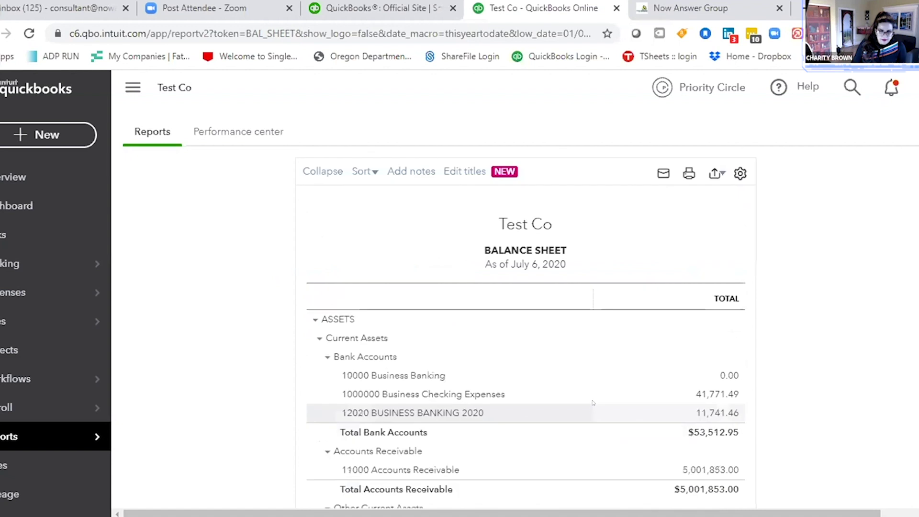
{"action": "scroll", "coordinate": [632, 431], "scroll_direction": "up", "scroll_amount": 3}
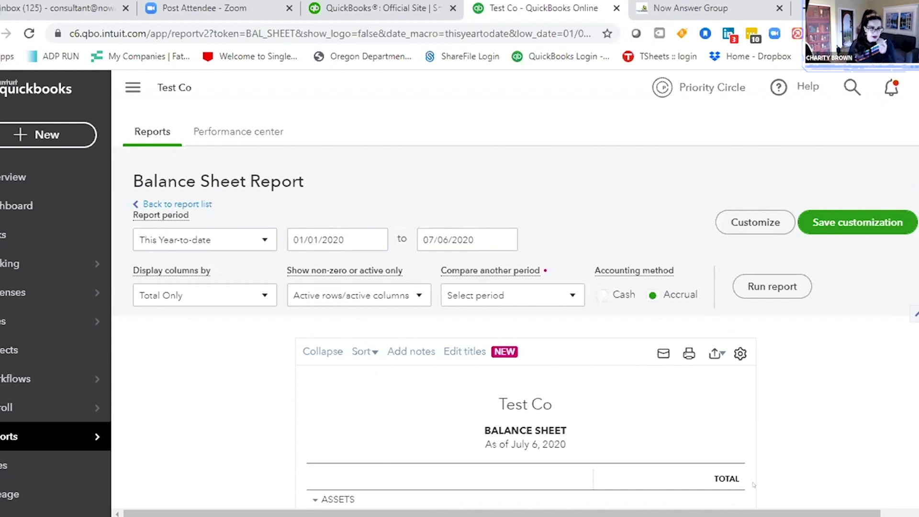
Show the + New menu of records that can be created.
{"action": "left_click", "coordinate": [46, 135]}
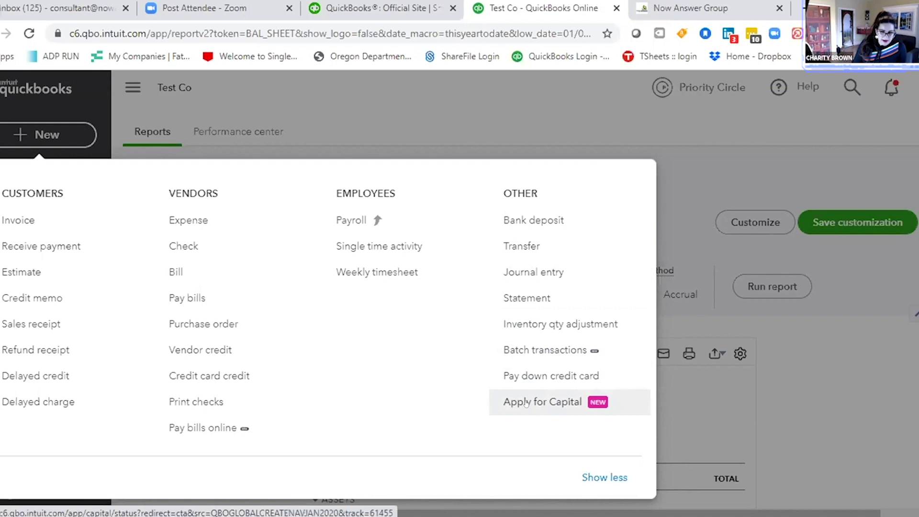
Visit Apply for Capital, dismiss the credit score popup, and return to the Overview page.
{"action": "left_click", "coordinate": [523, 404]}
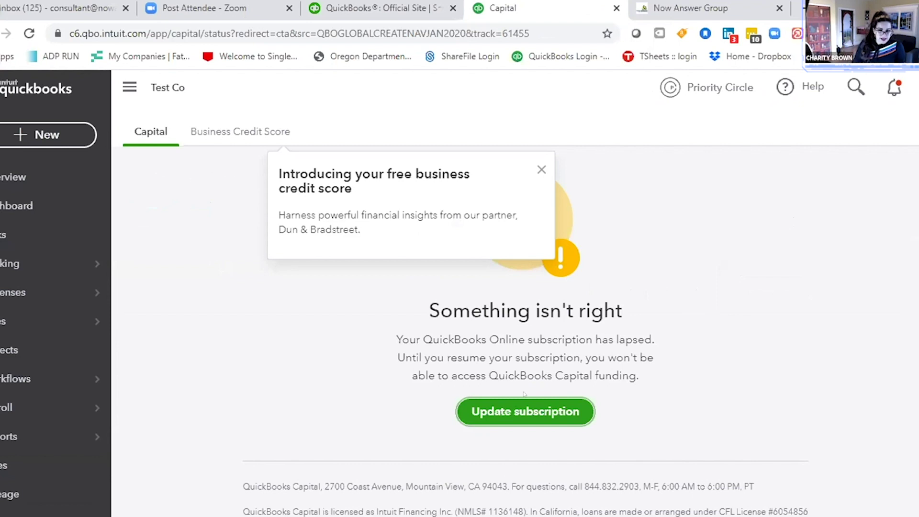
{"action": "left_click", "coordinate": [541, 170]}
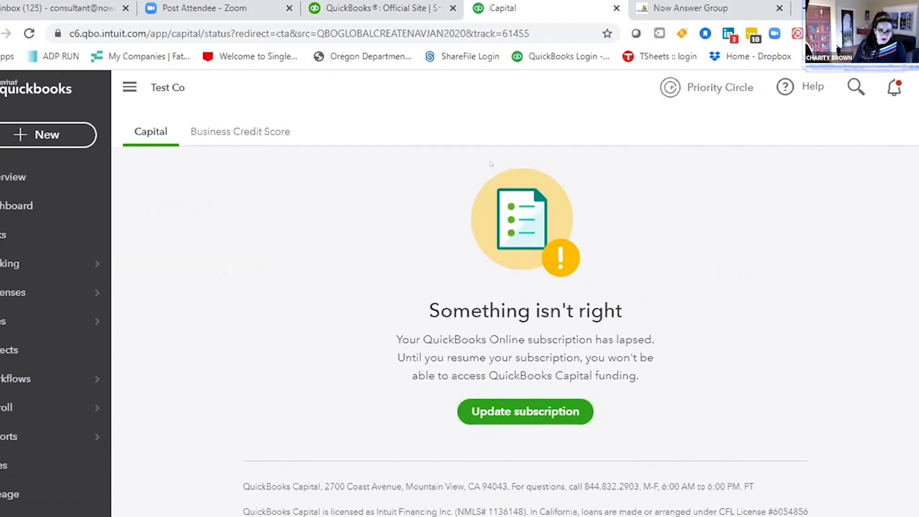
{"action": "scroll", "coordinate": [500, 429], "scroll_direction": "down", "scroll_amount": 1}
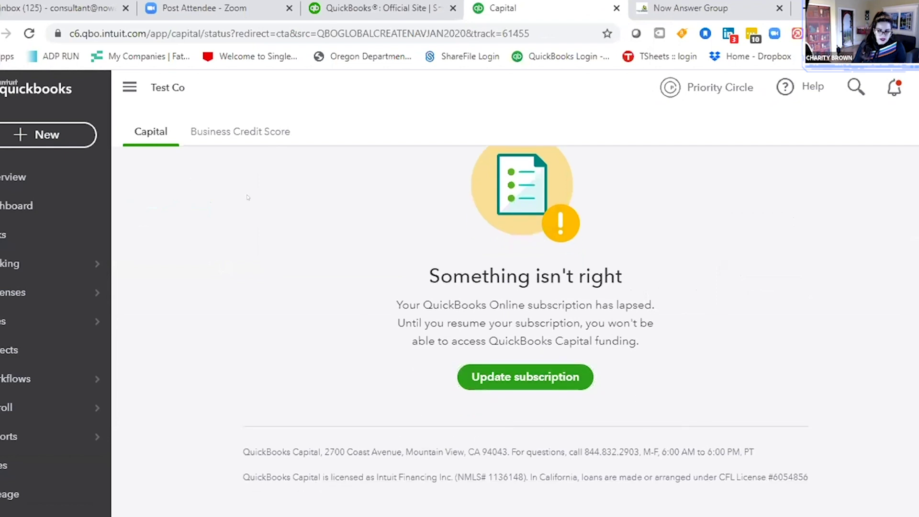
{"action": "left_click", "coordinate": [22, 177]}
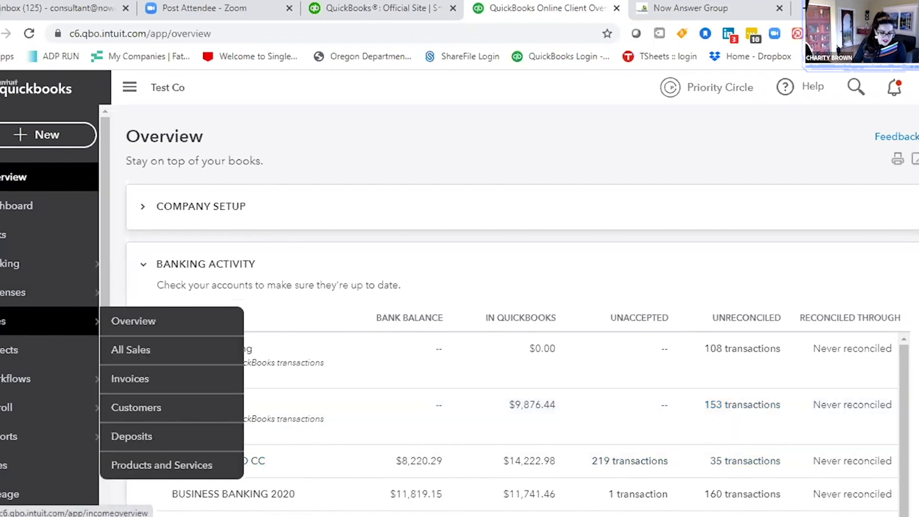
From Reports, switch to the Performance center charts.
{"action": "left_click", "coordinate": [14, 436]}
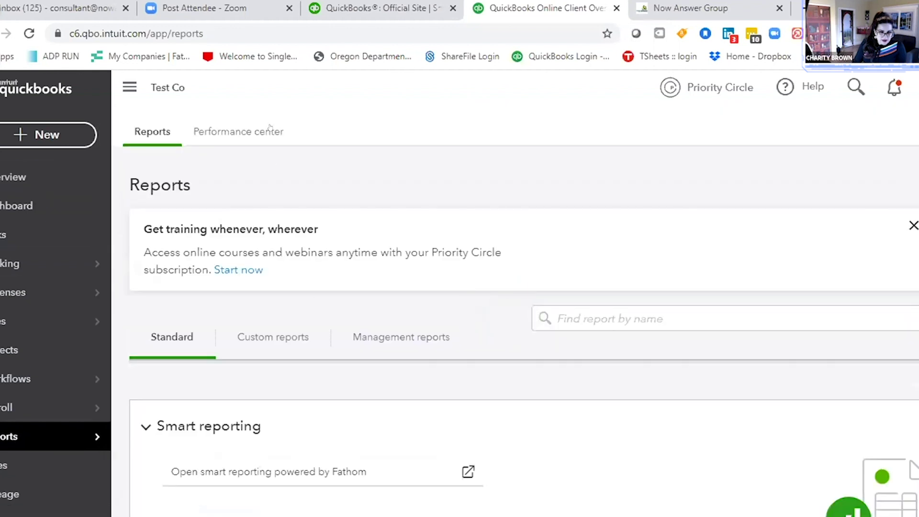
{"action": "left_click", "coordinate": [239, 129]}
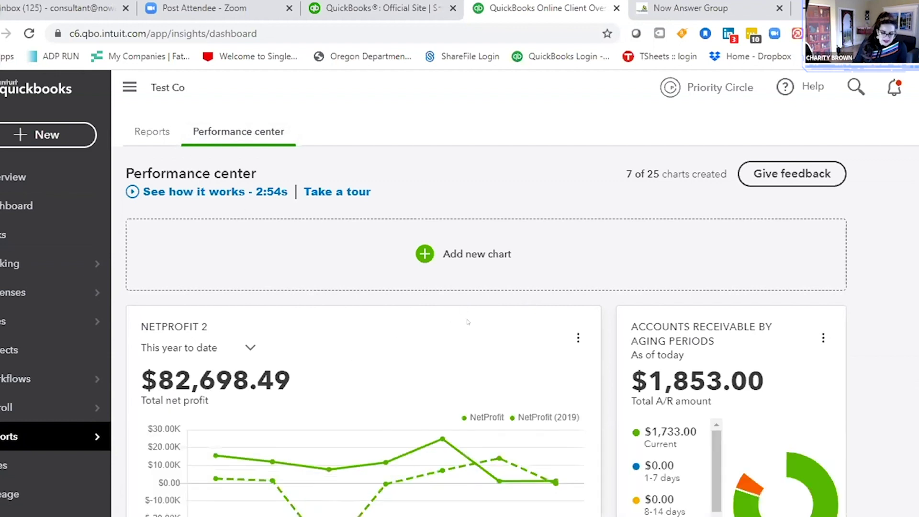
Create a new Revenue streams chart and add it to the dashboard as Revenue 2.
{"action": "left_click", "coordinate": [442, 252]}
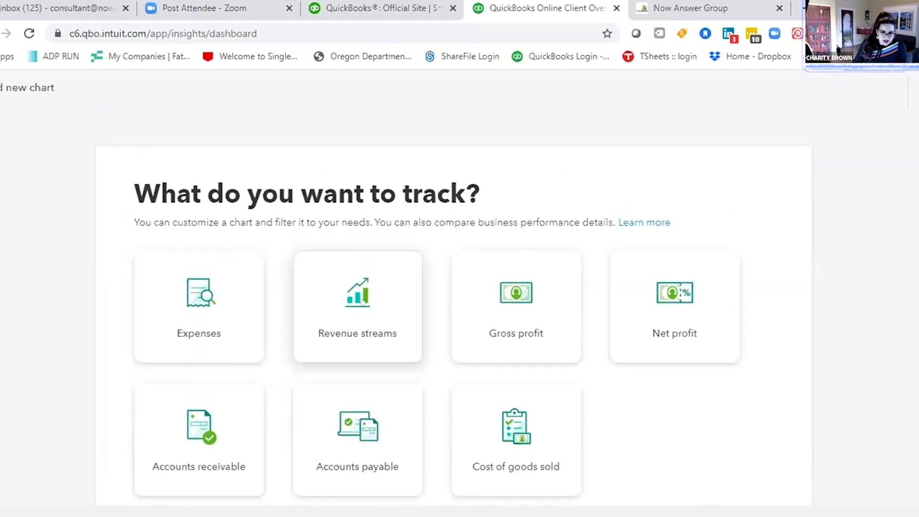
{"action": "left_click", "coordinate": [363, 301]}
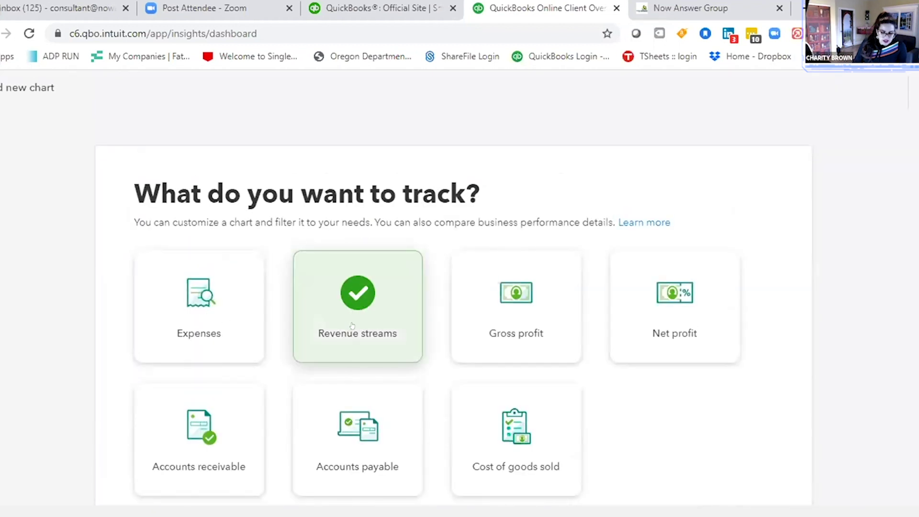
{"action": "scroll", "coordinate": [465, 348], "scroll_direction": "down", "scroll_amount": 2}
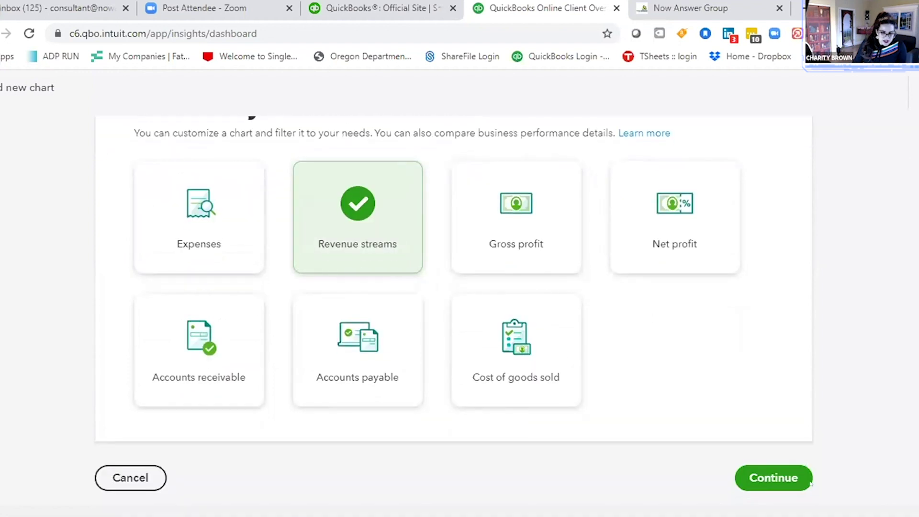
{"action": "left_click", "coordinate": [789, 480]}
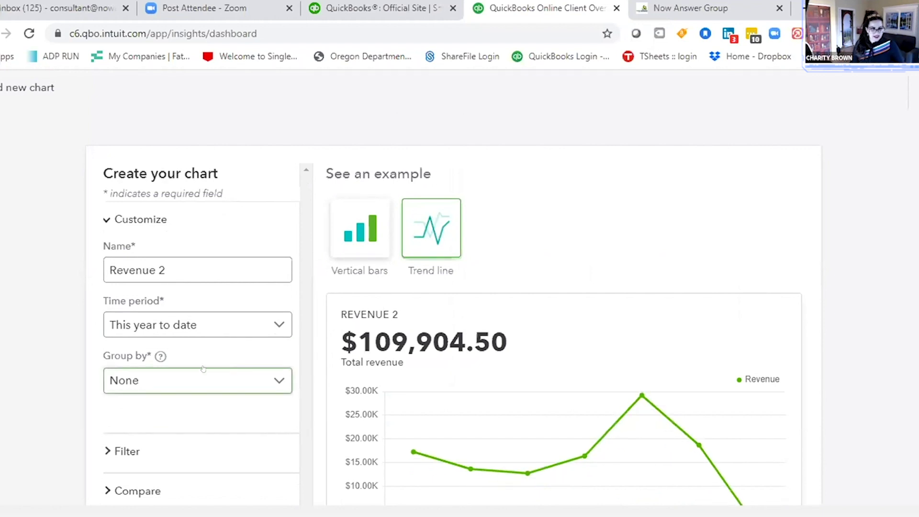
{"action": "scroll", "coordinate": [310, 296], "scroll_direction": "down", "scroll_amount": 1}
{"action": "scroll", "coordinate": [306, 302], "scroll_direction": "down", "scroll_amount": 1}
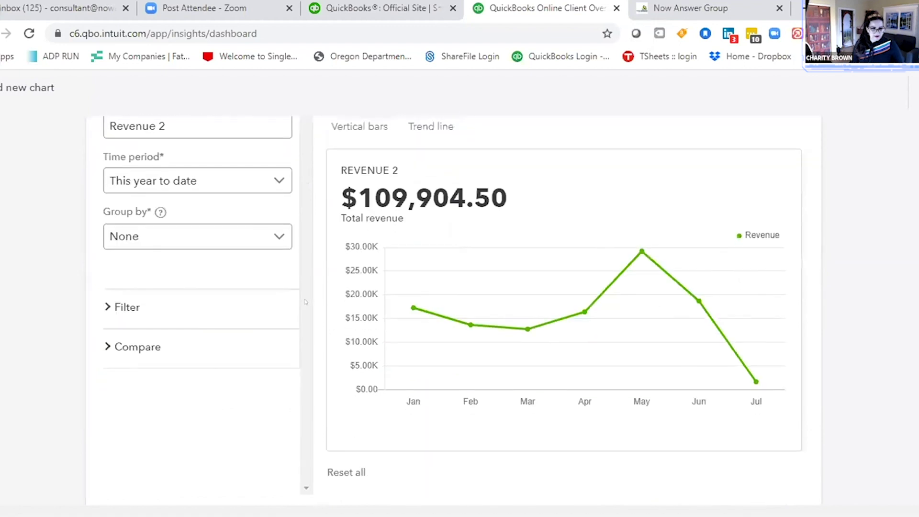
{"action": "scroll", "coordinate": [305, 303], "scroll_direction": "down", "scroll_amount": 1}
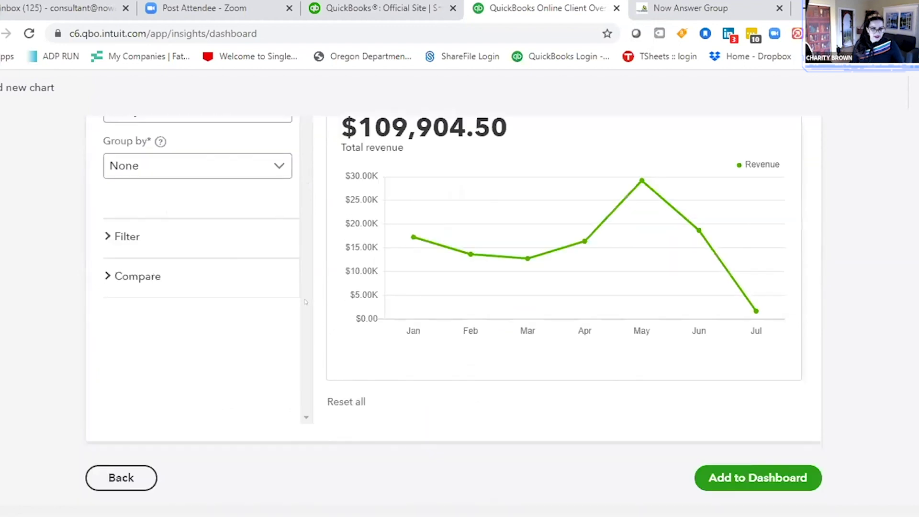
{"action": "left_click", "coordinate": [732, 483]}
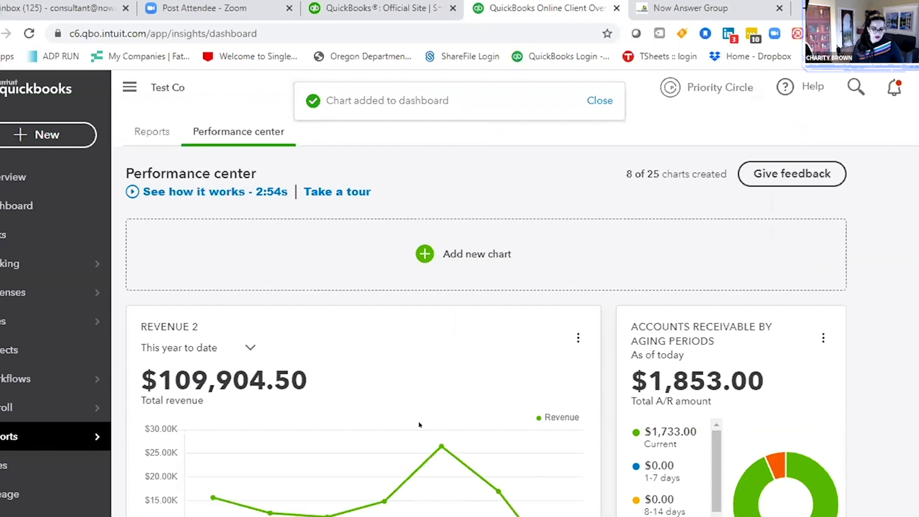
{"action": "scroll", "coordinate": [420, 425], "scroll_direction": "down", "scroll_amount": 1}
{"action": "scroll", "coordinate": [420, 426], "scroll_direction": "down", "scroll_amount": 2}
{"action": "scroll", "coordinate": [420, 426], "scroll_direction": "down", "scroll_amount": 1}
{"action": "scroll", "coordinate": [431, 410], "scroll_direction": "down", "scroll_amount": 3}
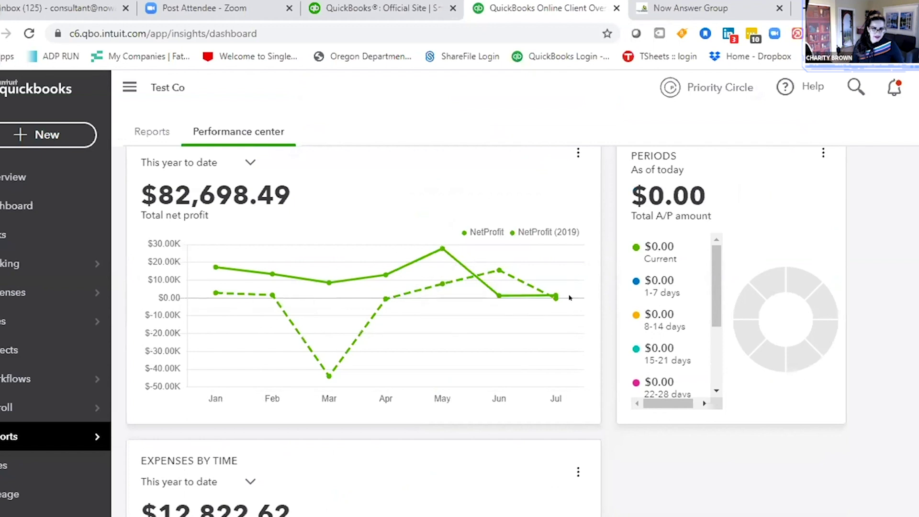
{"action": "scroll", "coordinate": [560, 288], "scroll_direction": "down", "scroll_amount": 3}
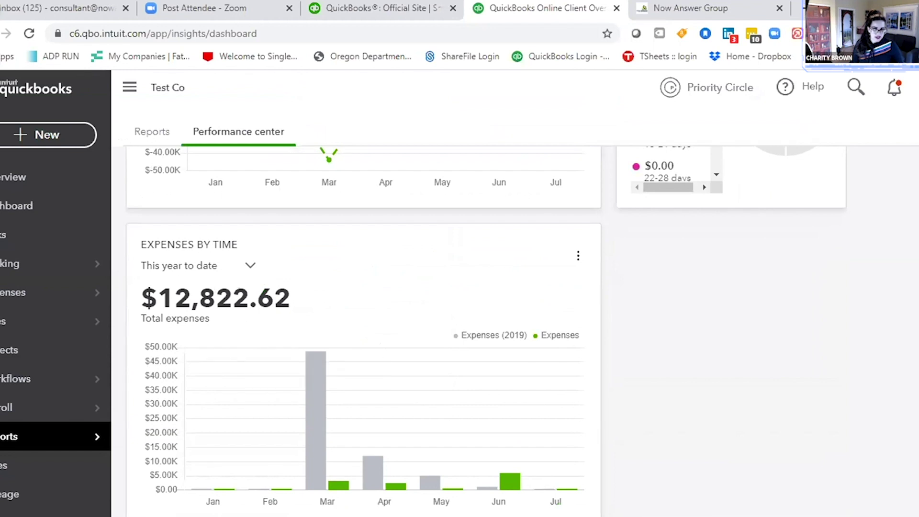
{"action": "scroll", "coordinate": [443, 413], "scroll_direction": "up", "scroll_amount": 3}
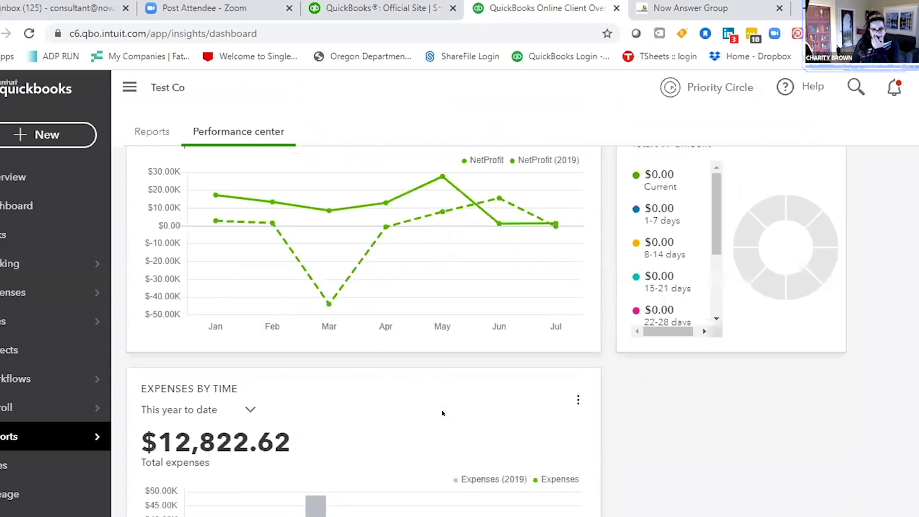
{"action": "scroll", "coordinate": [443, 414], "scroll_direction": "up", "scroll_amount": 3}
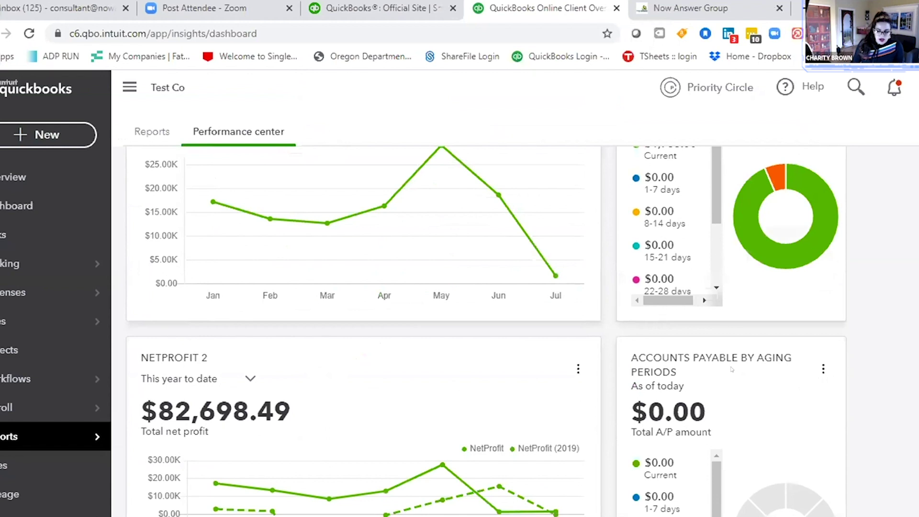
{"action": "scroll", "coordinate": [732, 360], "scroll_direction": "up", "scroll_amount": 4}
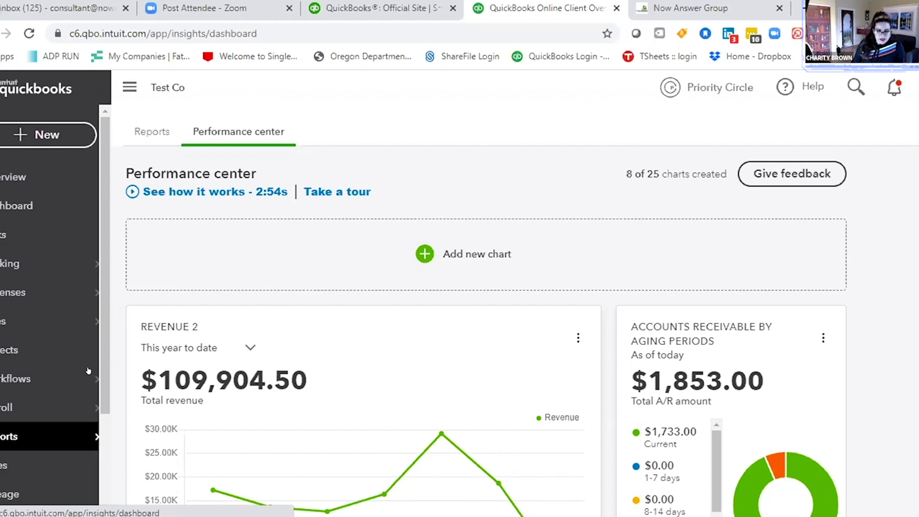
{"action": "scroll", "coordinate": [97, 415], "scroll_direction": "down", "scroll_amount": 1}
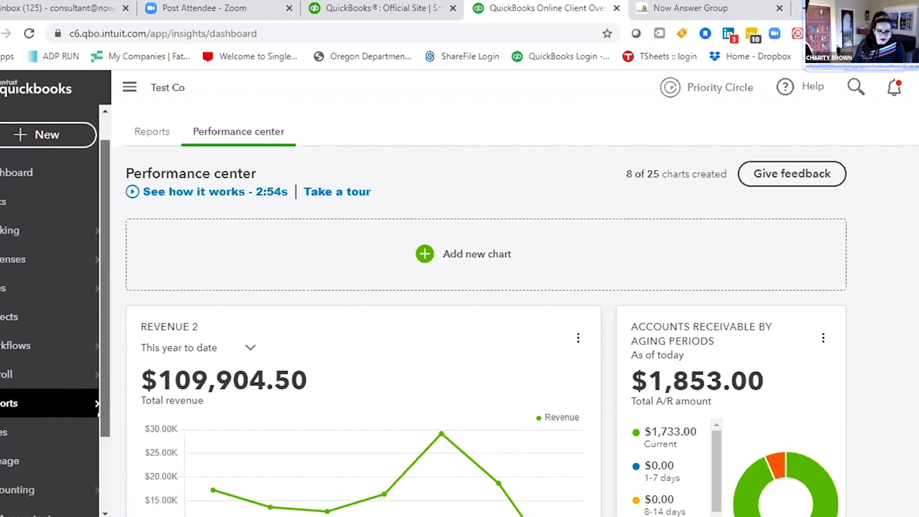
{"action": "scroll", "coordinate": [98, 415], "scroll_direction": "down", "scroll_amount": 2}
{"action": "scroll", "coordinate": [98, 414], "scroll_direction": "down", "scroll_amount": 1}
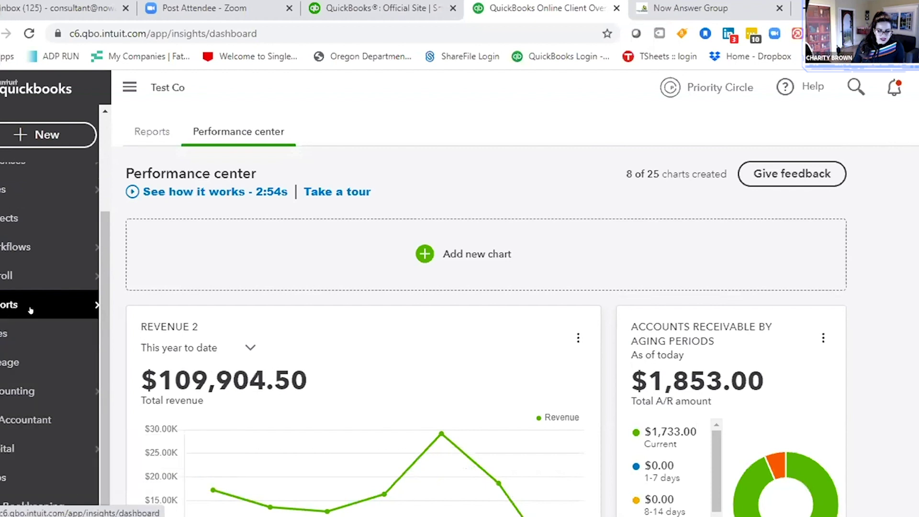
Bring up the Standard reports list and browse its sections down to What you owe.
{"action": "mouse_move", "coordinate": [43, 304]}
{"action": "left_click", "coordinate": [135, 302]}
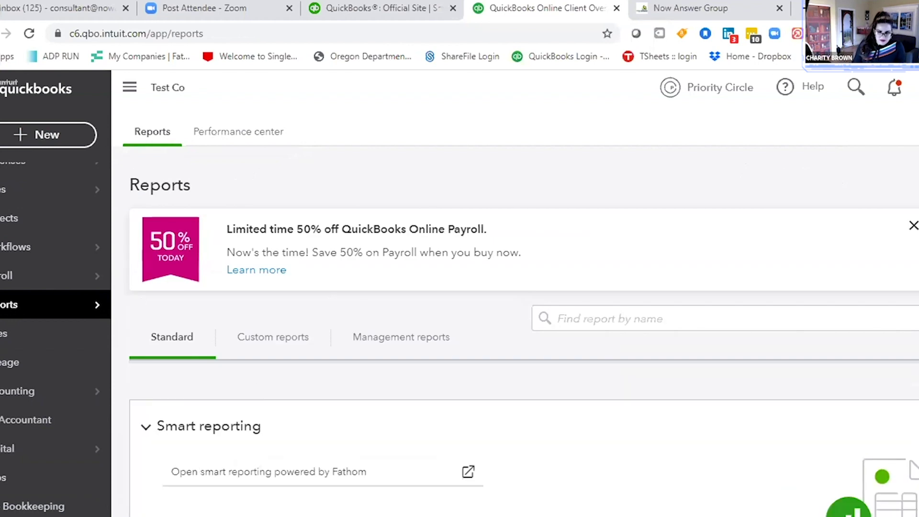
{"action": "scroll", "coordinate": [460, 438], "scroll_direction": "down", "scroll_amount": 3}
{"action": "scroll", "coordinate": [461, 438], "scroll_direction": "down", "scroll_amount": 5}
{"action": "scroll", "coordinate": [460, 439], "scroll_direction": "down", "scroll_amount": 5}
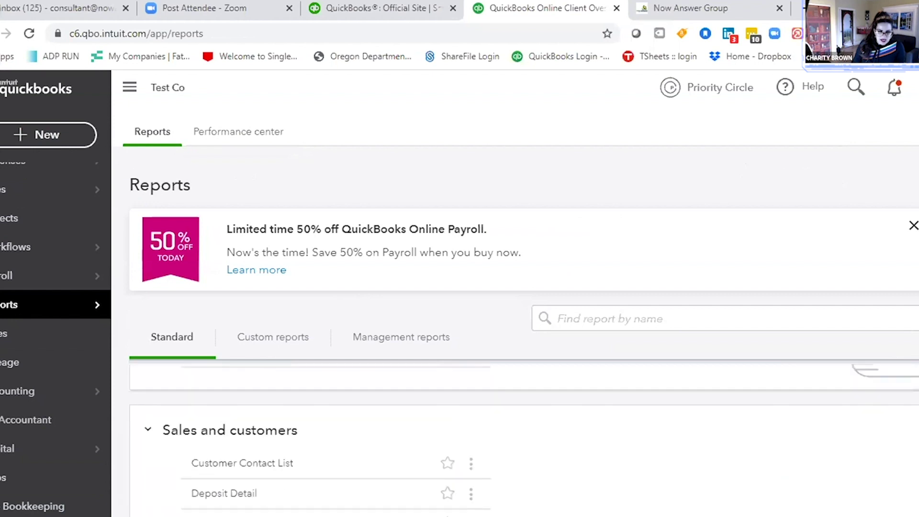
{"action": "scroll", "coordinate": [460, 438], "scroll_direction": "down", "scroll_amount": 5}
{"action": "scroll", "coordinate": [460, 438], "scroll_direction": "up", "scroll_amount": 5}
{"action": "scroll", "coordinate": [460, 439], "scroll_direction": "up", "scroll_amount": 1}
{"action": "scroll", "coordinate": [459, 438], "scroll_direction": "down", "scroll_amount": 5}
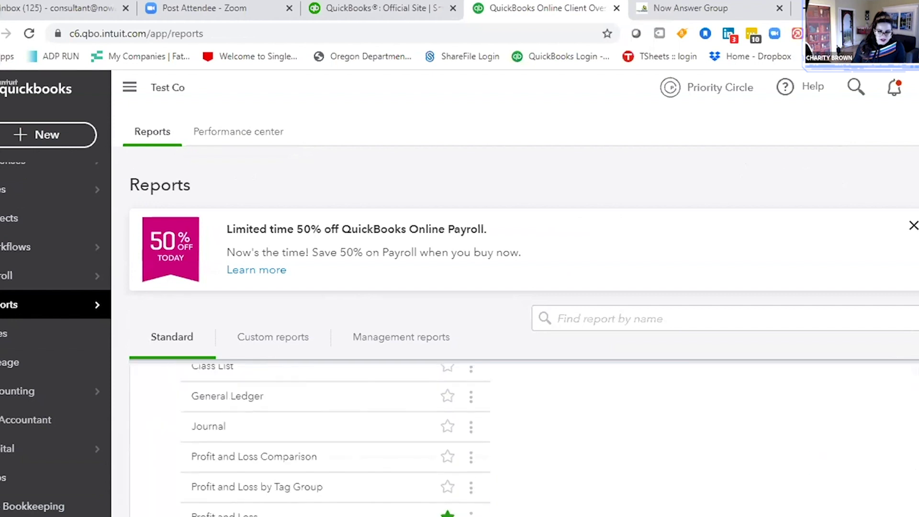
{"action": "scroll", "coordinate": [460, 439], "scroll_direction": "up", "scroll_amount": 5}
{"action": "scroll", "coordinate": [460, 438], "scroll_direction": "up", "scroll_amount": 3}
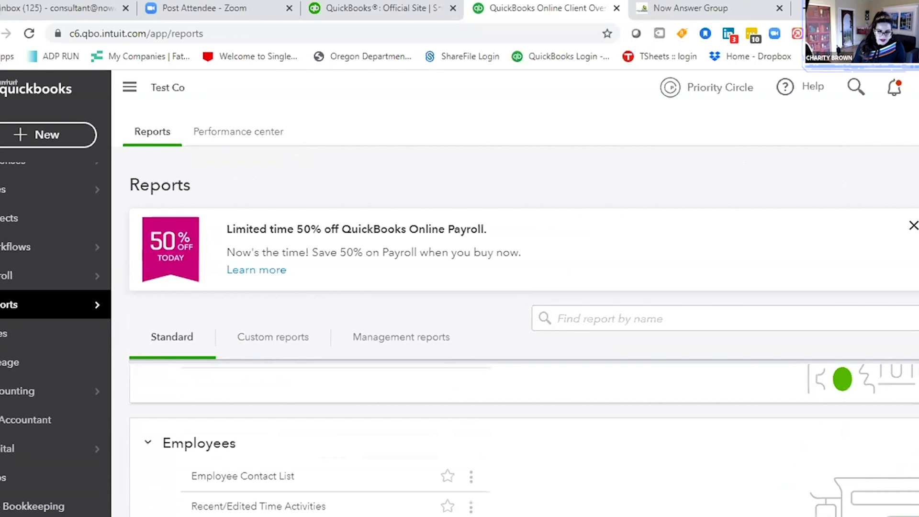
{"action": "scroll", "coordinate": [460, 438], "scroll_direction": "up", "scroll_amount": 1}
{"action": "scroll", "coordinate": [460, 438], "scroll_direction": "up", "scroll_amount": 1}
{"action": "scroll", "coordinate": [460, 438], "scroll_direction": "up", "scroll_amount": 2}
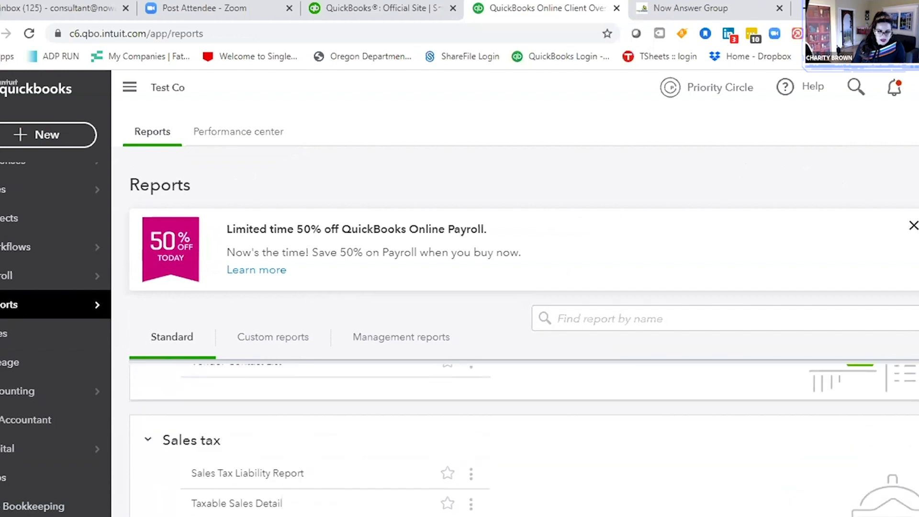
{"action": "scroll", "coordinate": [460, 438], "scroll_direction": "up", "scroll_amount": 2}
{"action": "scroll", "coordinate": [460, 439], "scroll_direction": "up", "scroll_amount": 3}
{"action": "scroll", "coordinate": [459, 438], "scroll_direction": "up", "scroll_amount": 2}
{"action": "scroll", "coordinate": [460, 438], "scroll_direction": "up", "scroll_amount": 2}
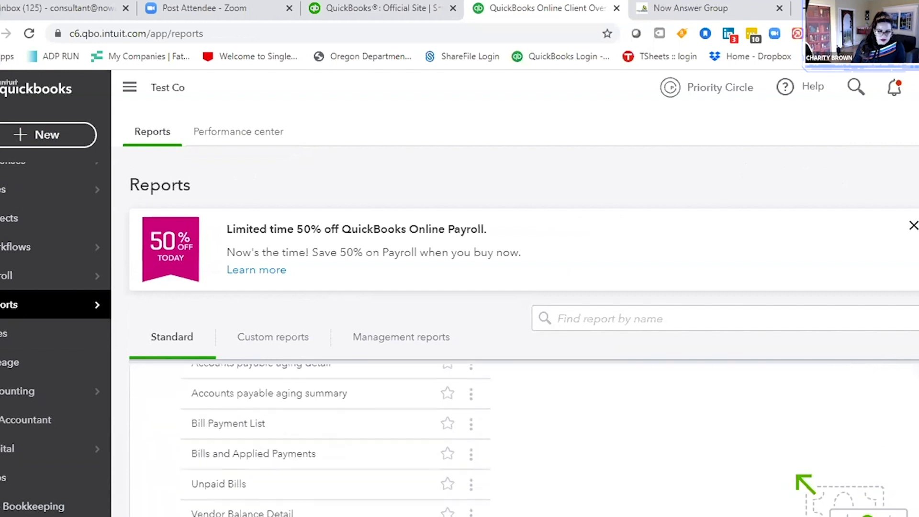
{"action": "scroll", "coordinate": [248, 474], "scroll_direction": "up", "scroll_amount": 2}
{"action": "scroll", "coordinate": [248, 474], "scroll_direction": "up", "scroll_amount": 1}
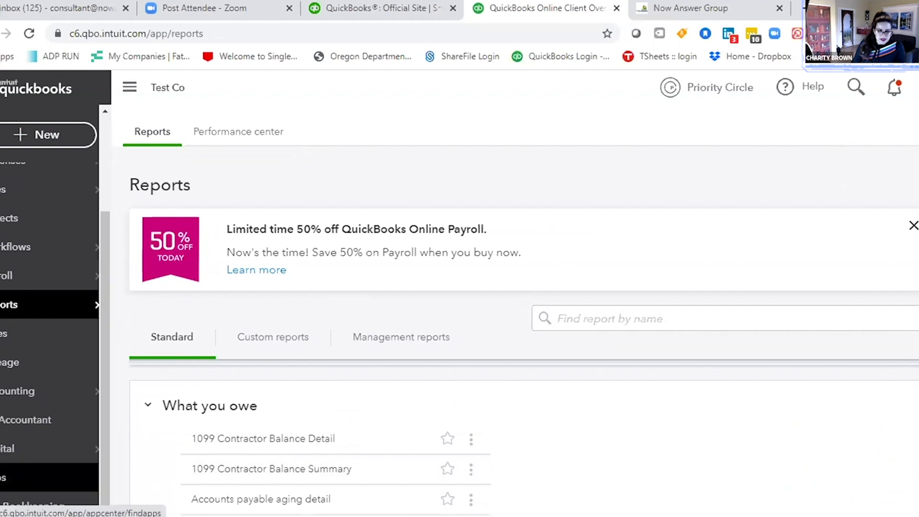
Find Fathom in the Apps center by searching 'fathom' and view its listing.
{"action": "left_click", "coordinate": [50, 477]}
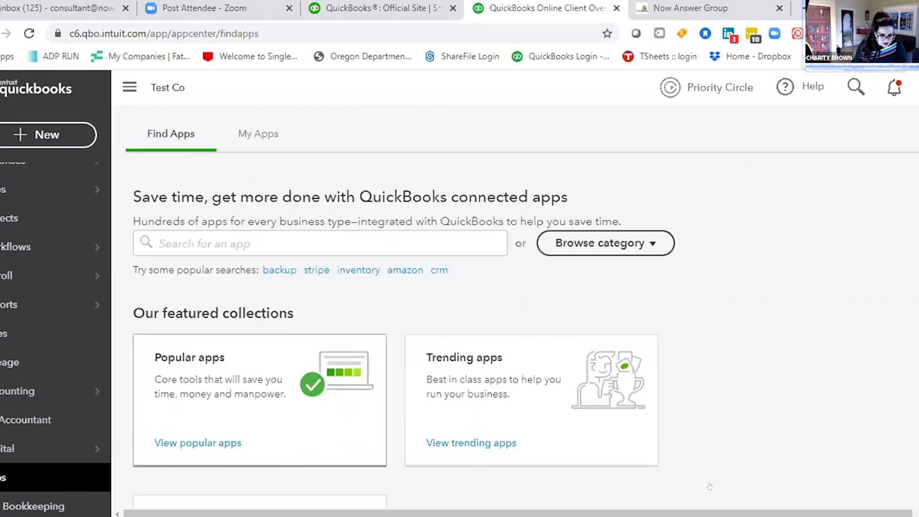
{"action": "scroll", "coordinate": [662, 392], "scroll_direction": "down", "scroll_amount": 1}
{"action": "scroll", "coordinate": [662, 392], "scroll_direction": "down", "scroll_amount": 2}
{"action": "scroll", "coordinate": [662, 392], "scroll_direction": "down", "scroll_amount": 3}
{"action": "scroll", "coordinate": [662, 392], "scroll_direction": "up", "scroll_amount": 6}
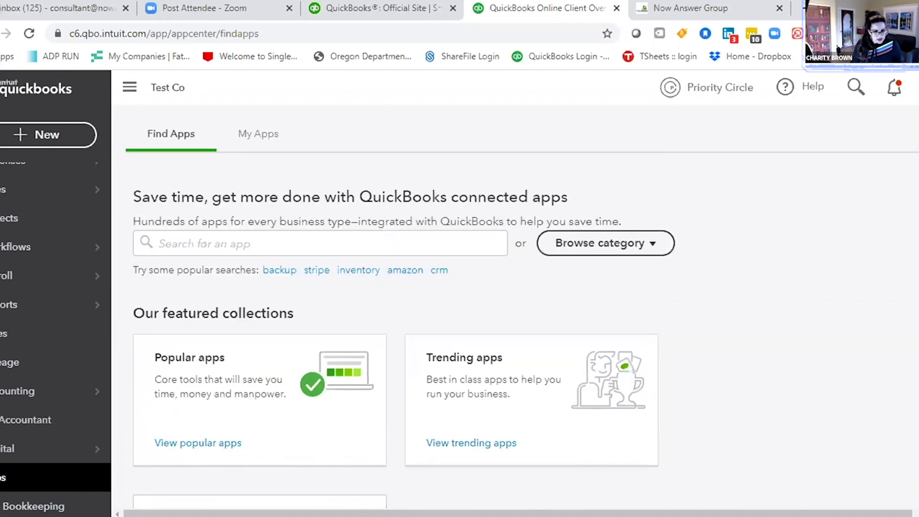
{"action": "left_click", "coordinate": [193, 243]}
{"action": "type", "text": "fa"}
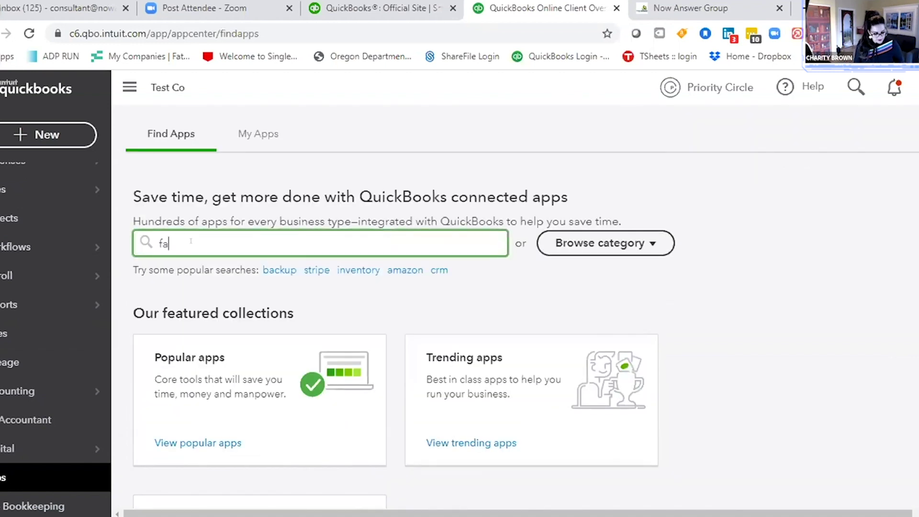
{"action": "type", "text": "thom"}
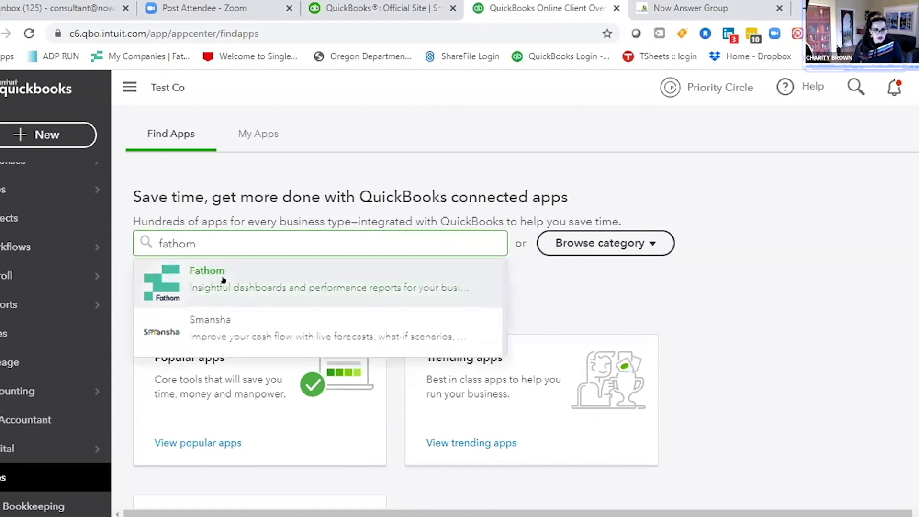
{"action": "left_click", "coordinate": [223, 281]}
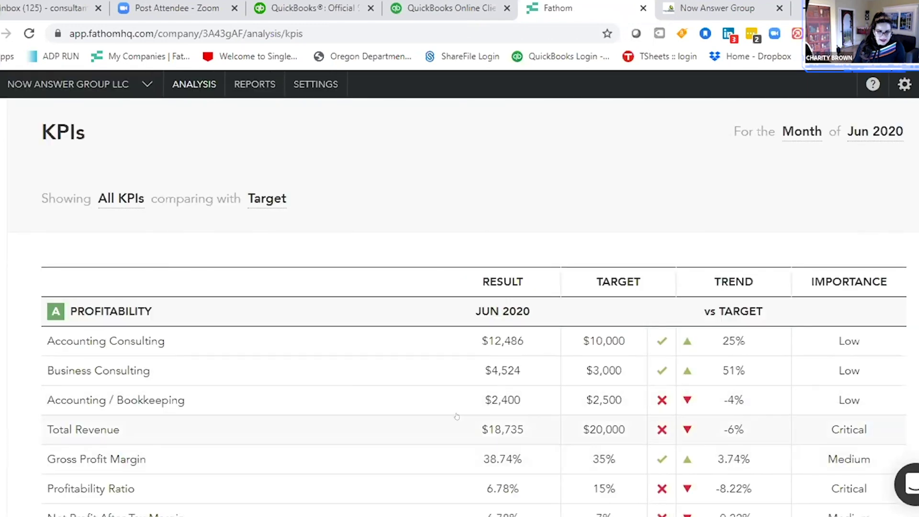
{"action": "scroll", "coordinate": [431, 415], "scroll_direction": "down", "scroll_amount": 3}
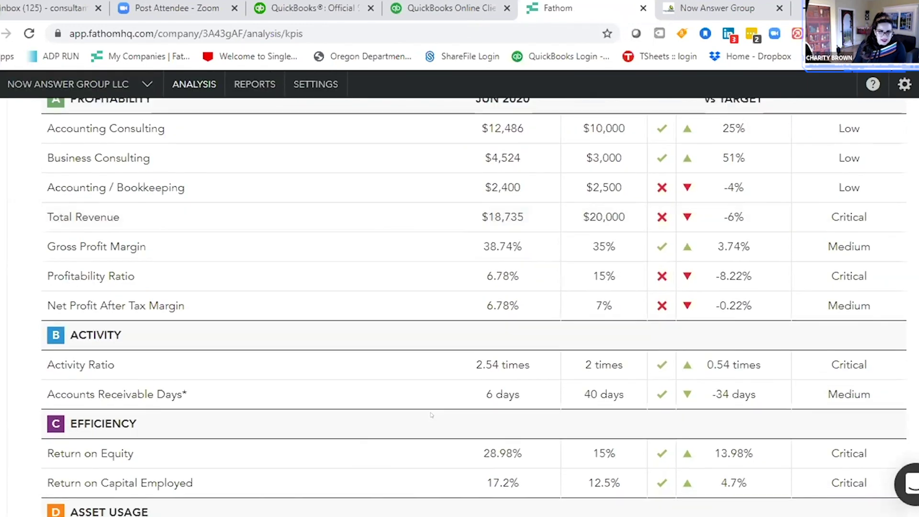
{"action": "scroll", "coordinate": [431, 415], "scroll_direction": "up", "scroll_amount": 3}
Switch the KPI reporting period from Month to Year to show 2020 to June.
{"action": "left_click", "coordinate": [802, 131]}
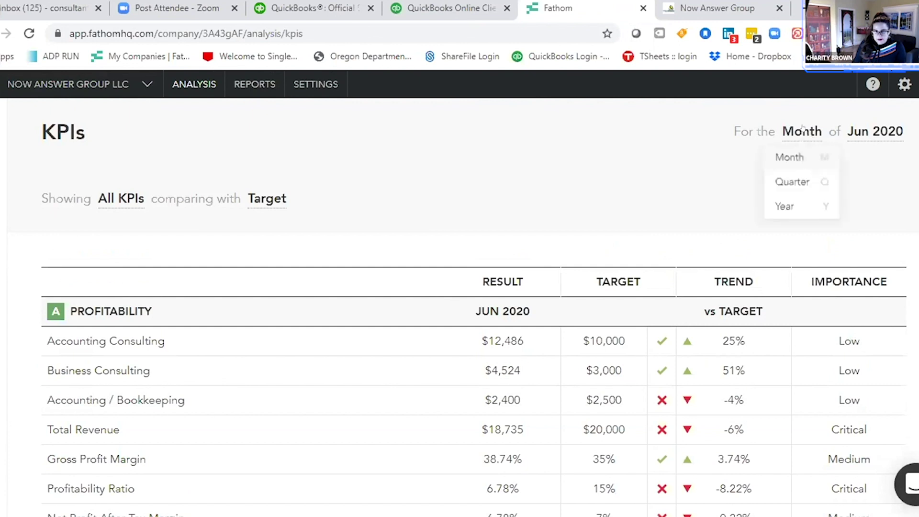
{"action": "left_click", "coordinate": [788, 216]}
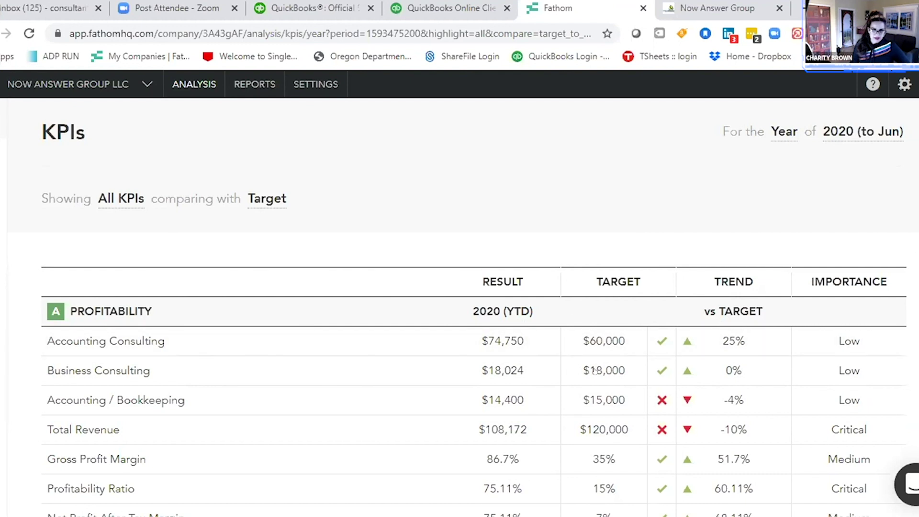
{"action": "scroll", "coordinate": [654, 391], "scroll_direction": "down", "scroll_amount": 1}
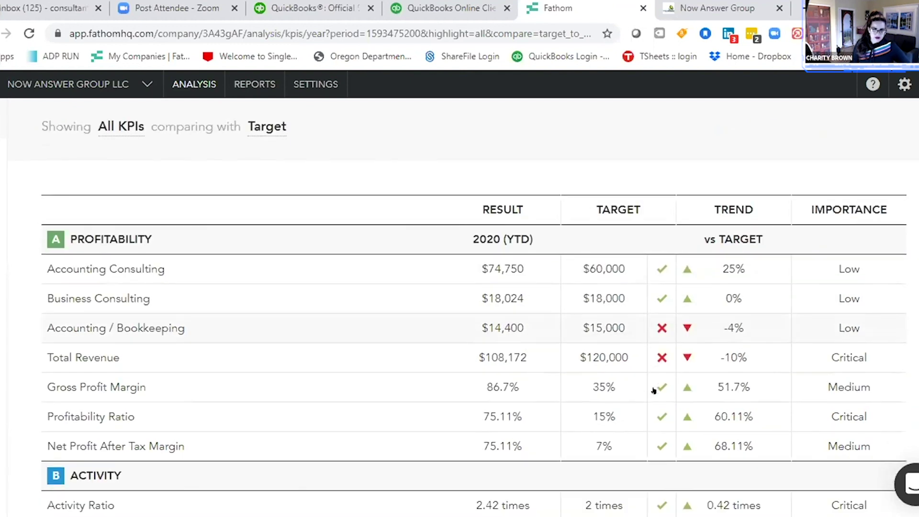
{"action": "scroll", "coordinate": [654, 390], "scroll_direction": "down", "scroll_amount": 1}
{"action": "scroll", "coordinate": [654, 391], "scroll_direction": "down", "scroll_amount": 1}
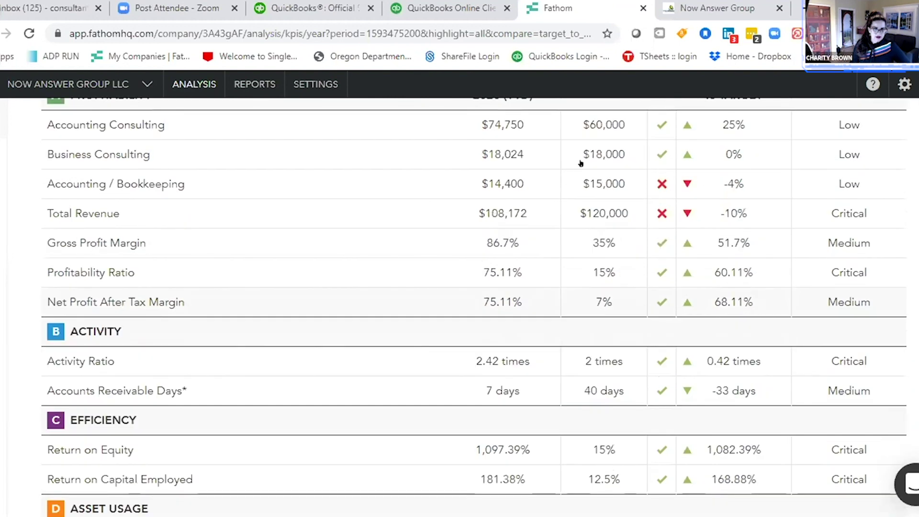
{"action": "scroll", "coordinate": [583, 244], "scroll_direction": "down", "scroll_amount": 1}
{"action": "scroll", "coordinate": [584, 244], "scroll_direction": "up", "scroll_amount": 1}
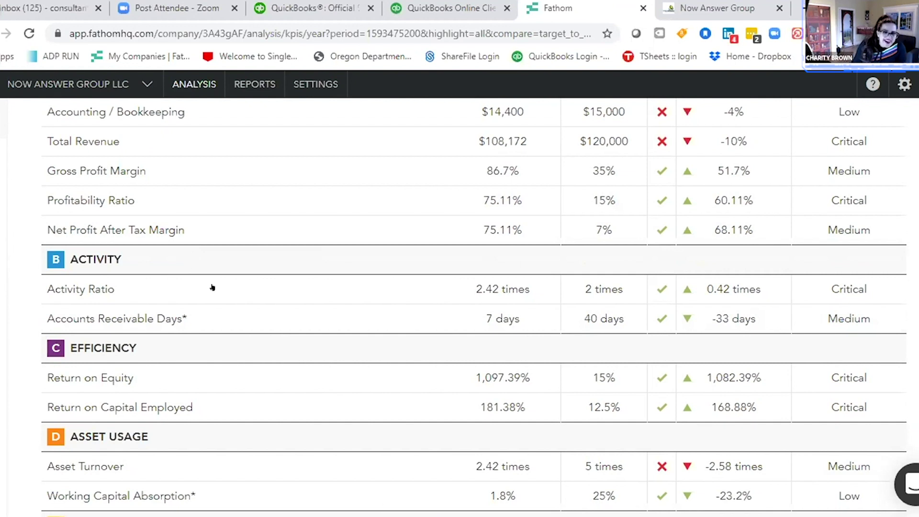
{"action": "scroll", "coordinate": [259, 278], "scroll_direction": "up", "scroll_amount": 3}
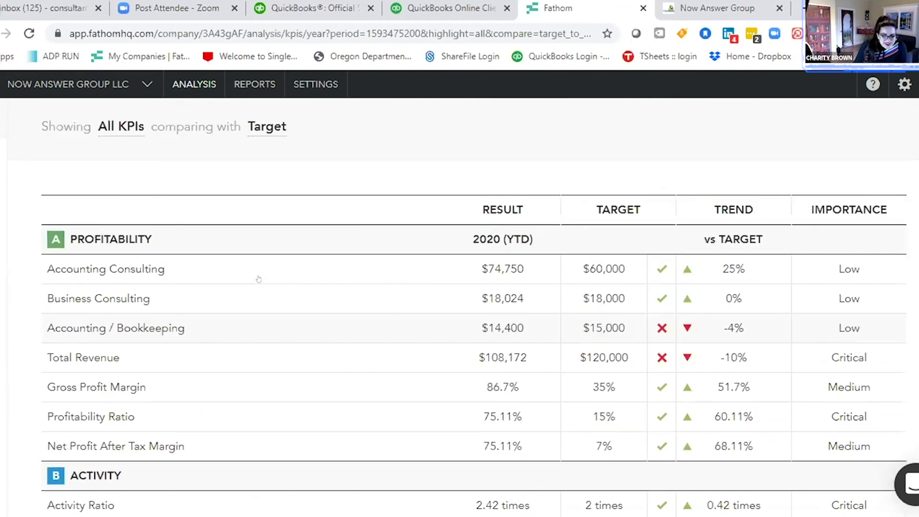
{"action": "scroll", "coordinate": [454, 244], "scroll_direction": "down", "scroll_amount": 1}
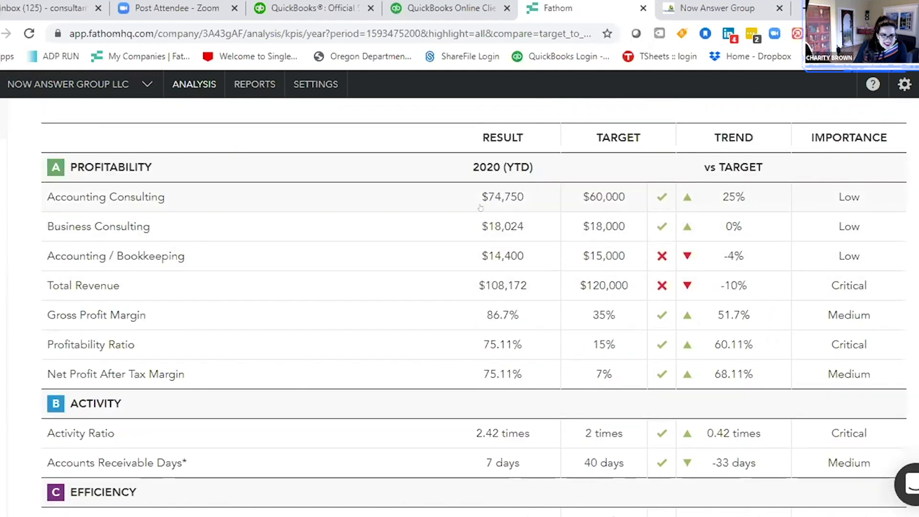
{"action": "scroll", "coordinate": [516, 280], "scroll_direction": "down", "scroll_amount": 2}
{"action": "scroll", "coordinate": [516, 280], "scroll_direction": "down", "scroll_amount": 3}
{"action": "scroll", "coordinate": [516, 284], "scroll_direction": "down", "scroll_amount": 2}
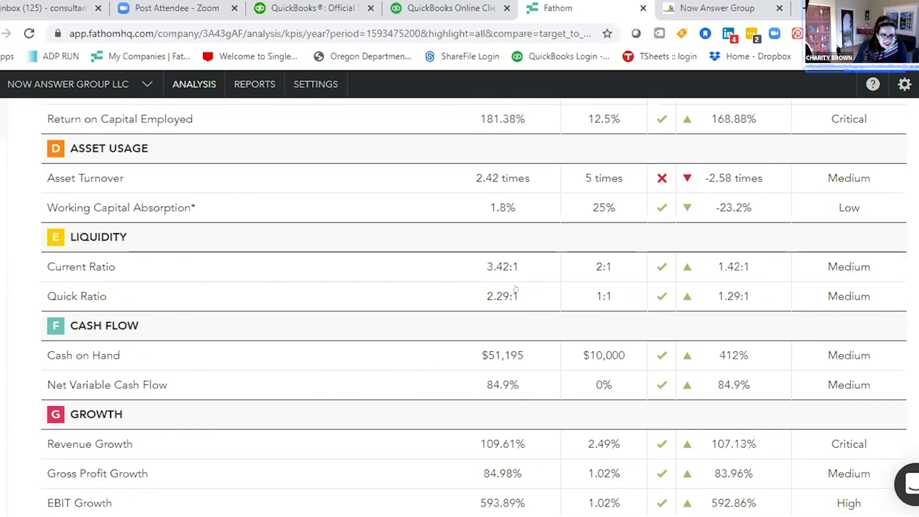
{"action": "scroll", "coordinate": [516, 288], "scroll_direction": "up", "scroll_amount": 2}
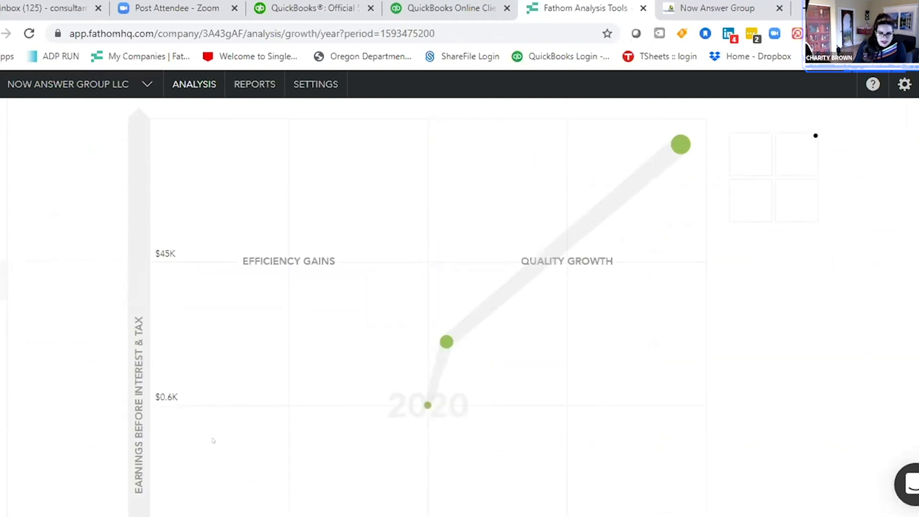
{"action": "scroll", "coordinate": [233, 428], "scroll_direction": "down", "scroll_amount": 3}
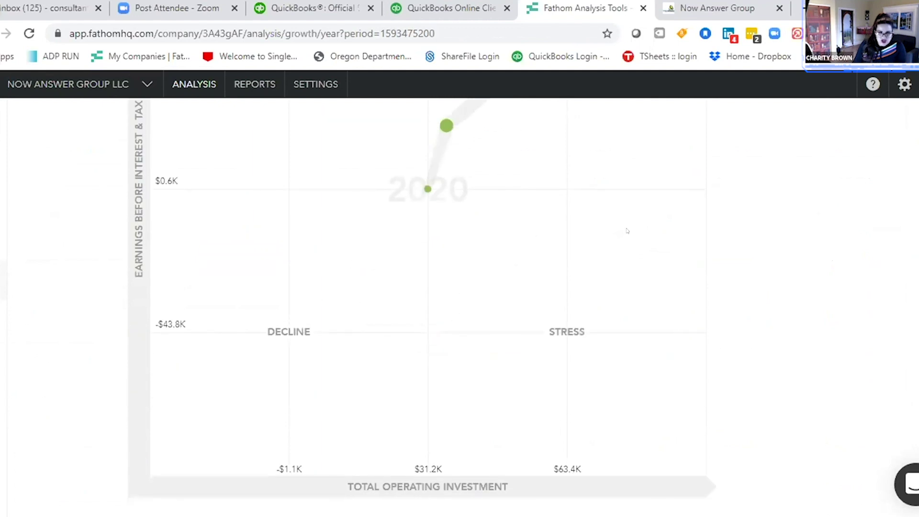
{"action": "scroll", "coordinate": [570, 229], "scroll_direction": "up", "scroll_amount": 2}
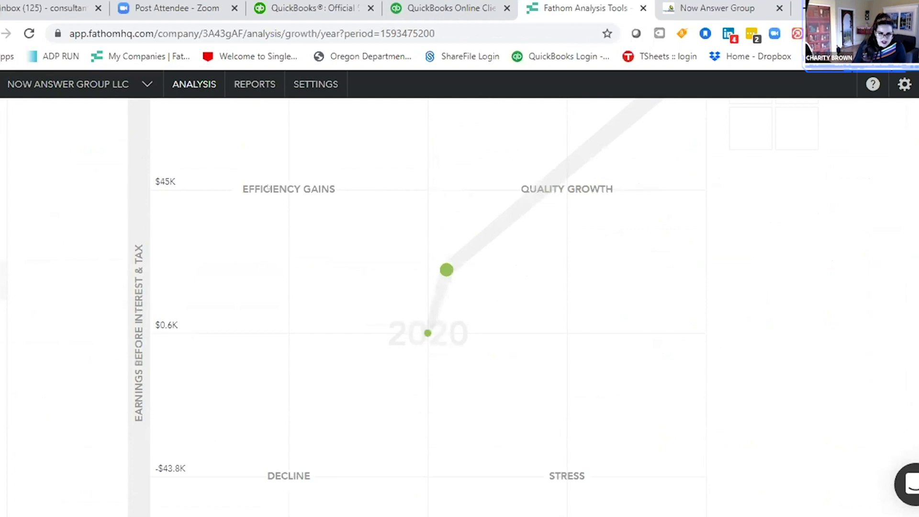
{"action": "scroll", "coordinate": [294, 359], "scroll_direction": "down", "scroll_amount": 1}
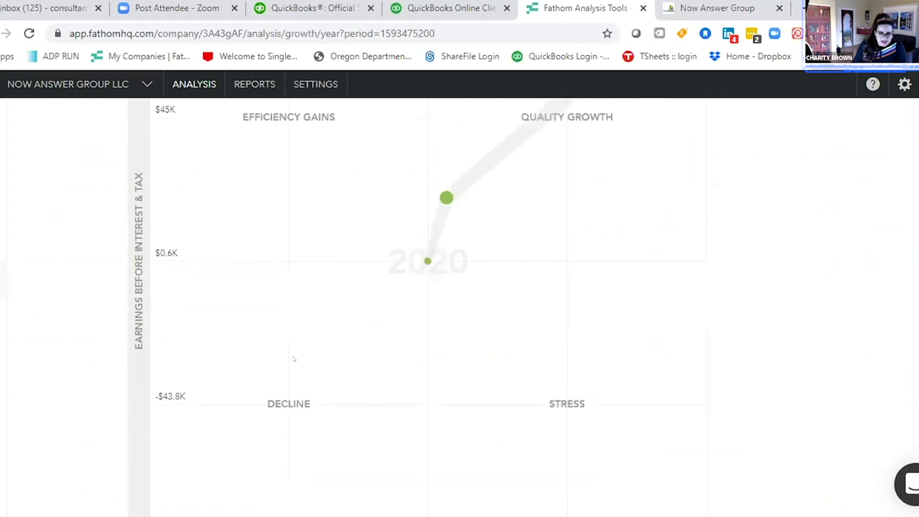
{"action": "scroll", "coordinate": [294, 360], "scroll_direction": "up", "scroll_amount": 1}
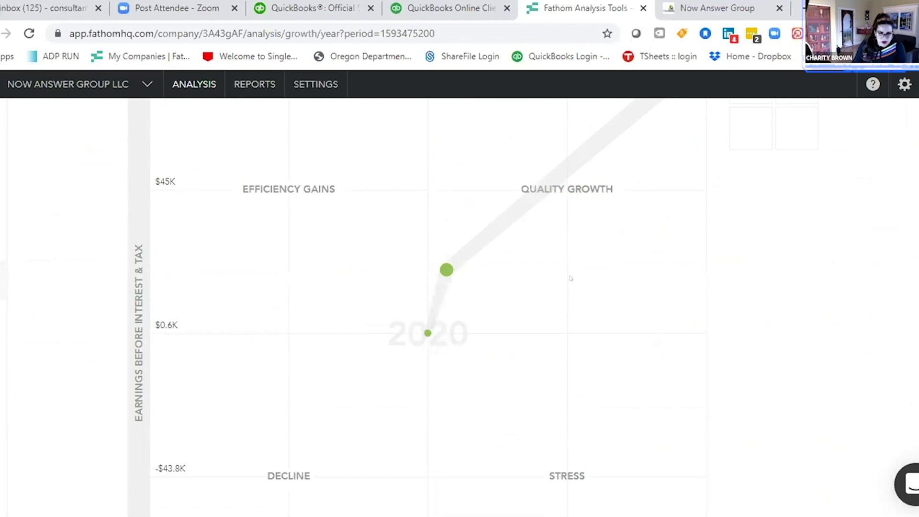
{"action": "scroll", "coordinate": [570, 278], "scroll_direction": "up", "scroll_amount": 1}
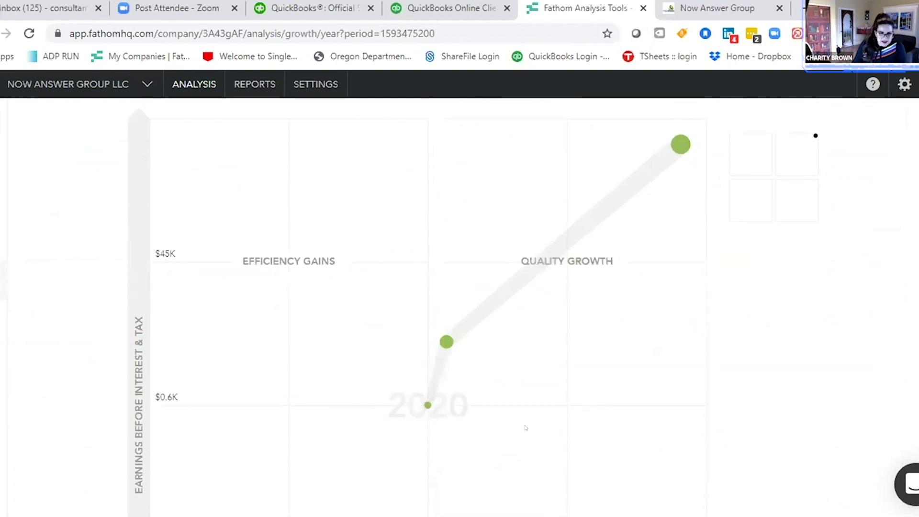
{"action": "scroll", "coordinate": [525, 429], "scroll_direction": "down", "scroll_amount": 1}
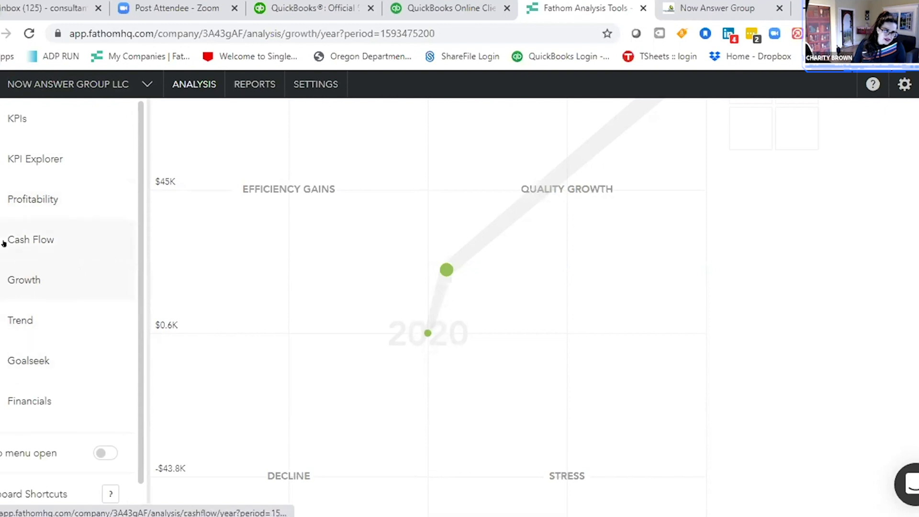
Show the 2020 cash flow waterfall with operating, free and net cash flow.
{"action": "left_click", "coordinate": [16, 231]}
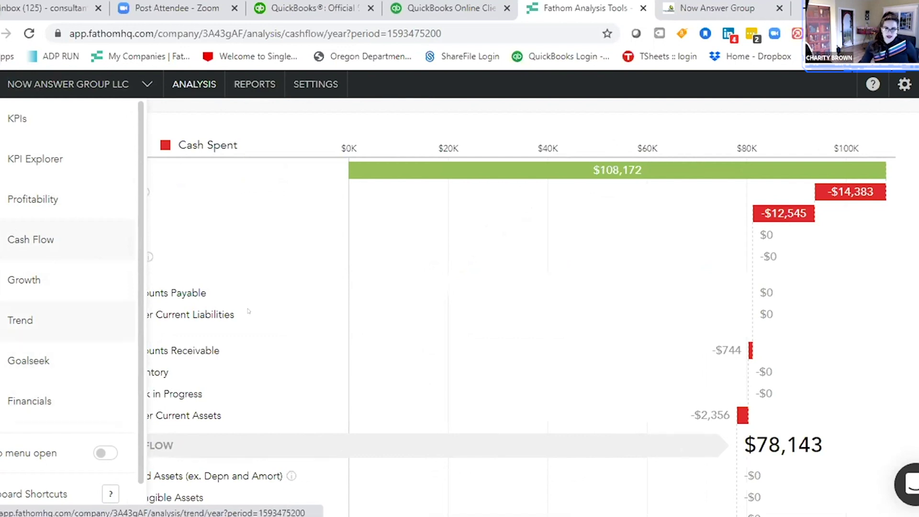
{"action": "scroll", "coordinate": [209, 309], "scroll_direction": "up", "scroll_amount": 2}
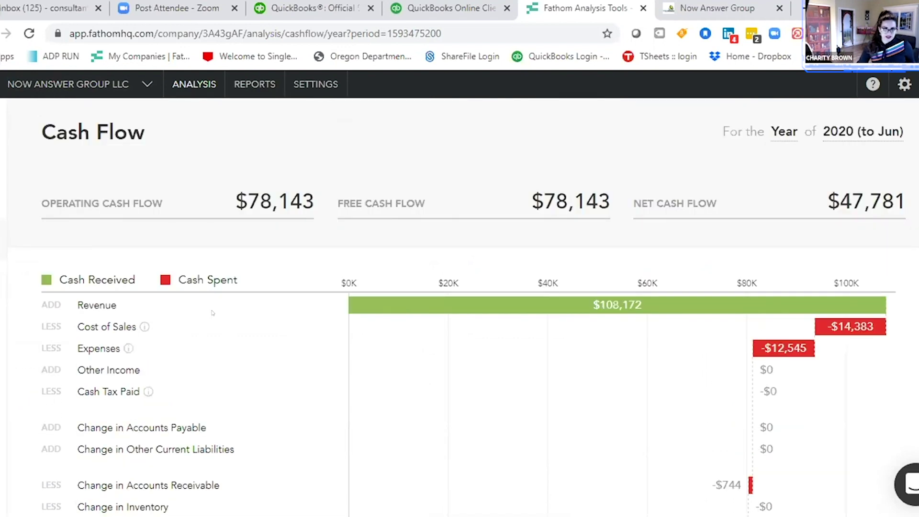
{"action": "scroll", "coordinate": [213, 311], "scroll_direction": "down", "scroll_amount": 1}
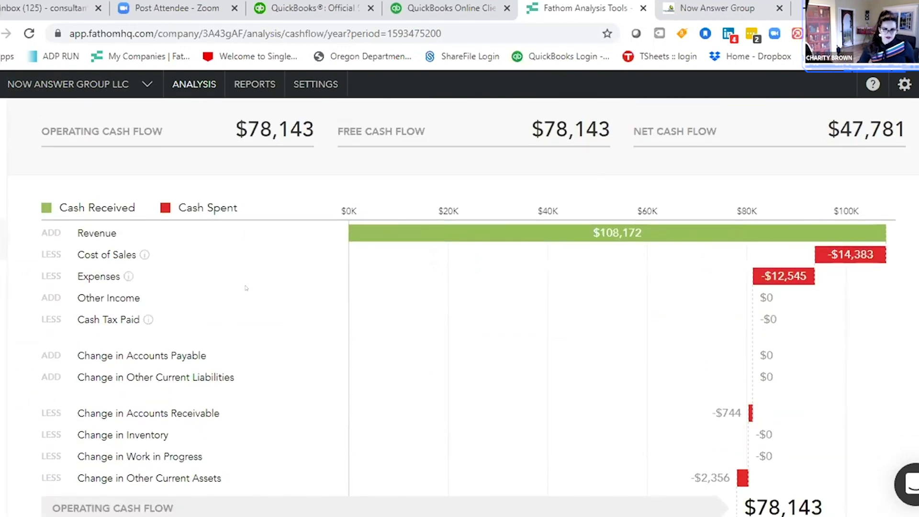
{"action": "scroll", "coordinate": [245, 287], "scroll_direction": "down", "scroll_amount": 1}
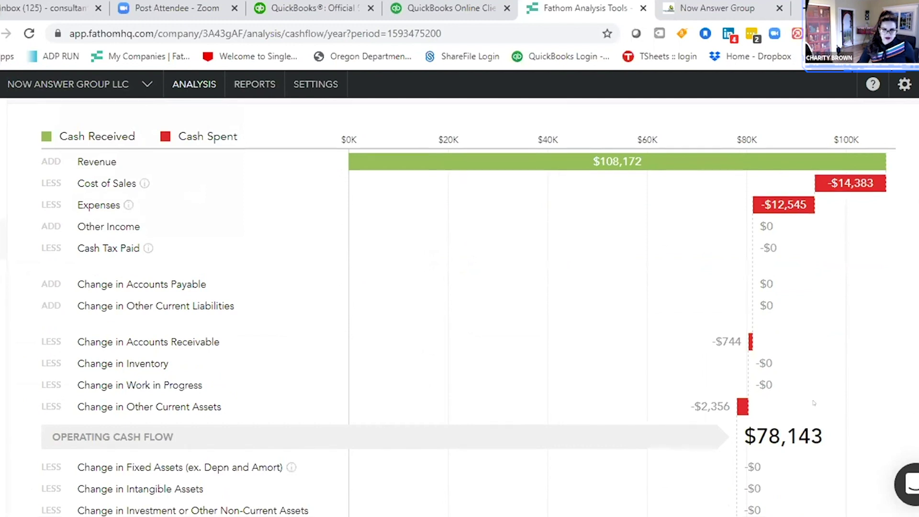
{"action": "scroll", "coordinate": [812, 487], "scroll_direction": "up", "scroll_amount": 2}
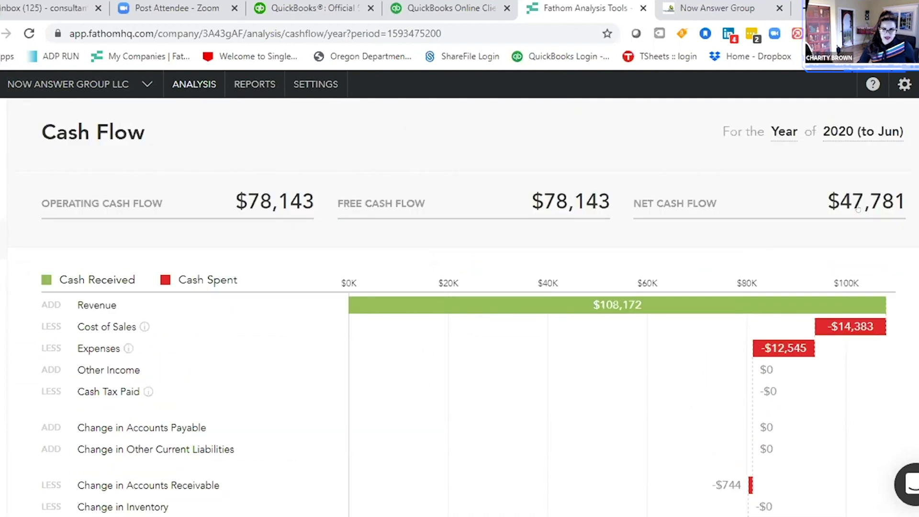
{"action": "scroll", "coordinate": [836, 346], "scroll_direction": "down", "scroll_amount": 3}
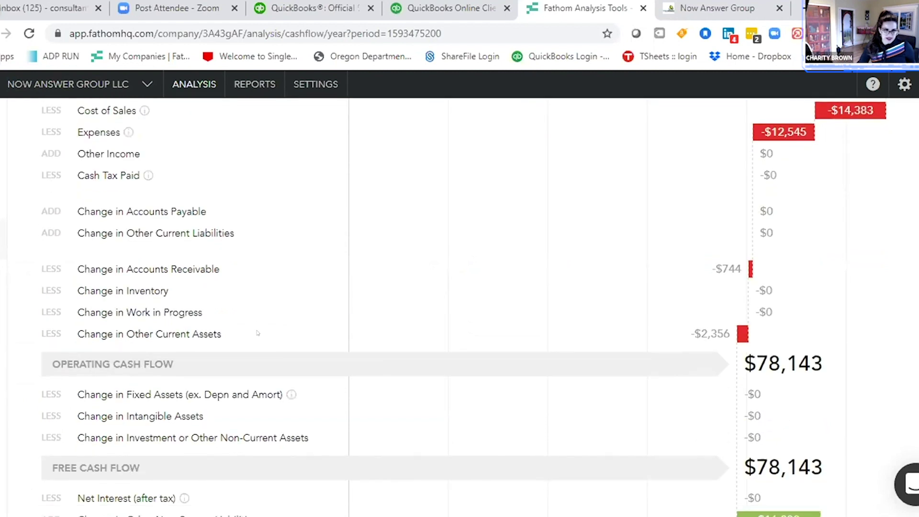
{"action": "scroll", "coordinate": [257, 333], "scroll_direction": "down", "scroll_amount": 2}
{"action": "scroll", "coordinate": [663, 450], "scroll_direction": "down", "scroll_amount": 1}
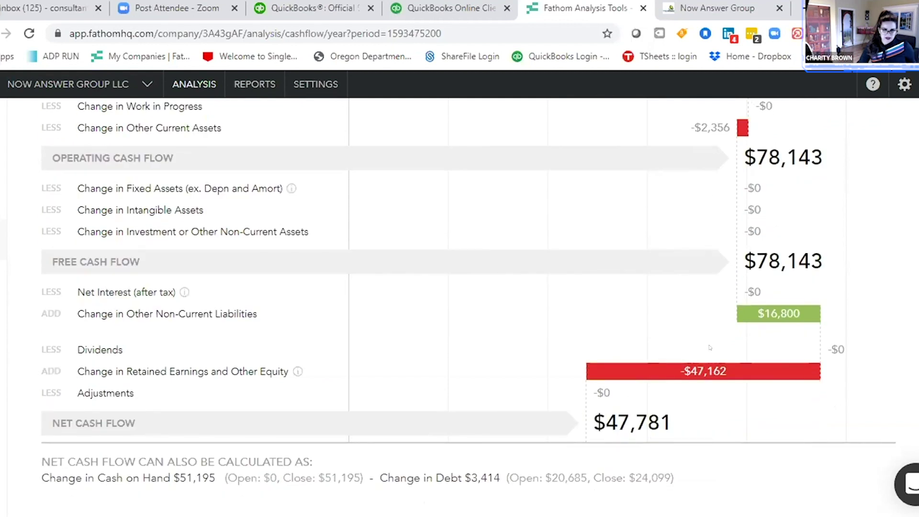
{"action": "scroll", "coordinate": [304, 265], "scroll_direction": "up", "scroll_amount": 2}
{"action": "scroll", "coordinate": [176, 288], "scroll_direction": "up", "scroll_amount": 1}
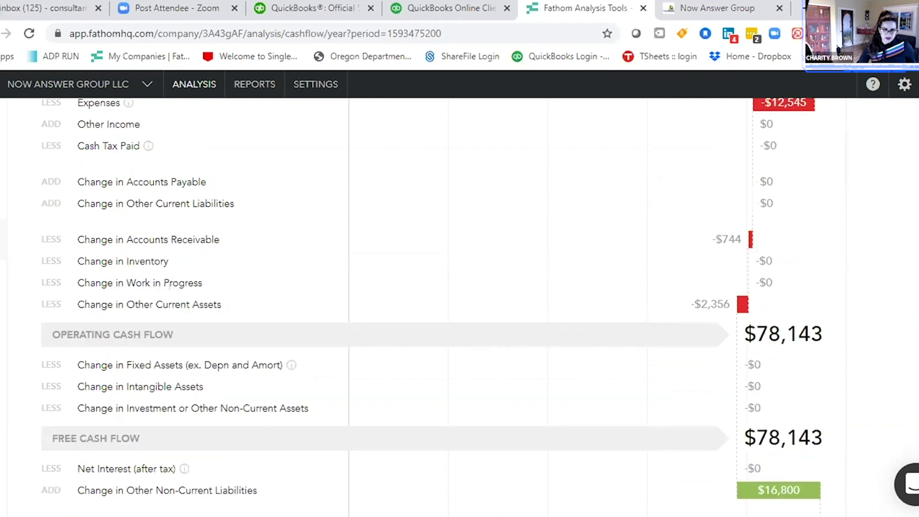
{"action": "scroll", "coordinate": [168, 266], "scroll_direction": "up", "scroll_amount": 1}
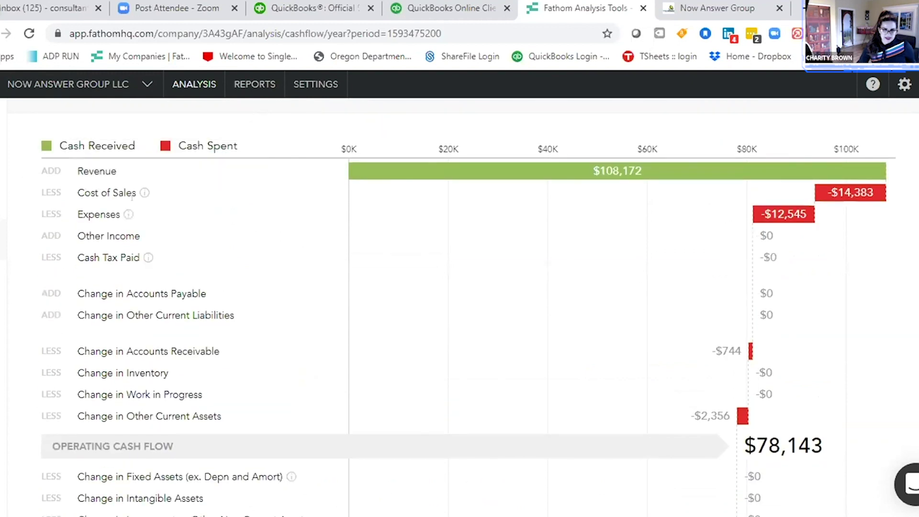
{"action": "scroll", "coordinate": [765, 278], "scroll_direction": "down", "scroll_amount": 1}
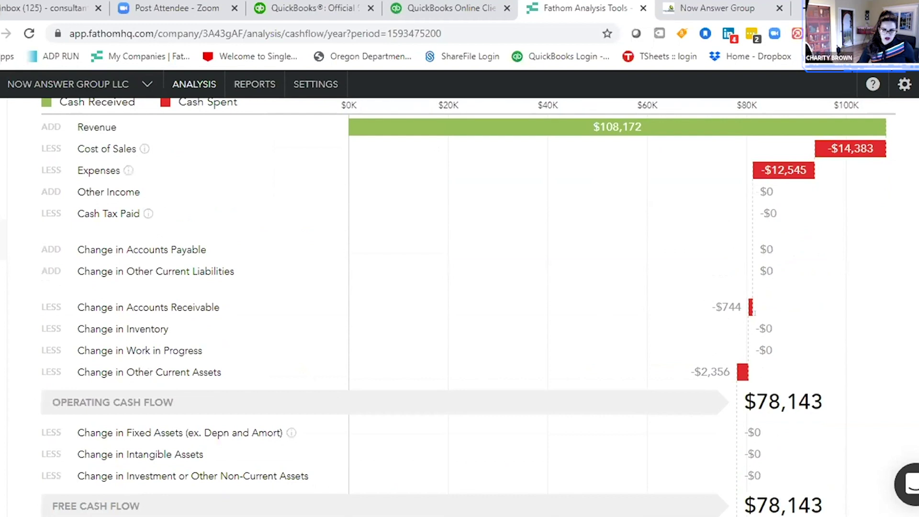
{"action": "scroll", "coordinate": [765, 278], "scroll_direction": "down", "scroll_amount": 3}
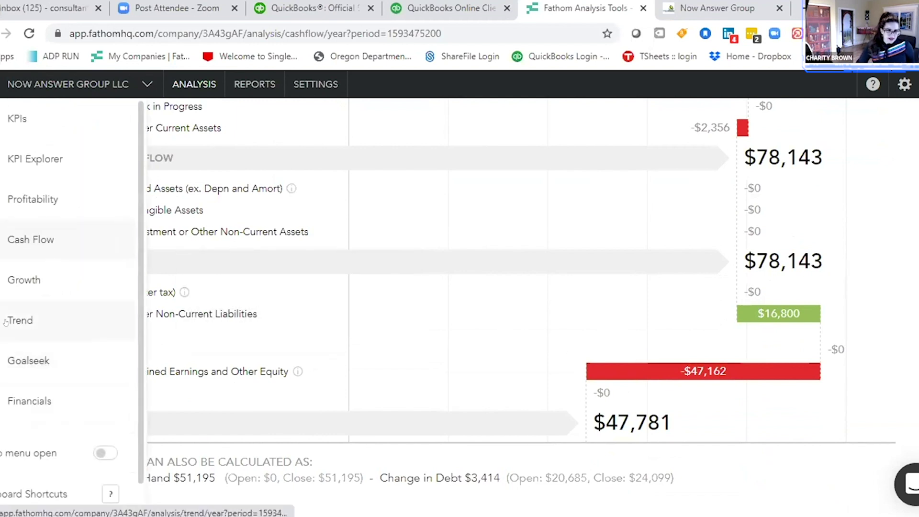
Show the revenue trend chart comparing 2018, 2019 and 2020.
{"action": "left_click", "coordinate": [6, 322]}
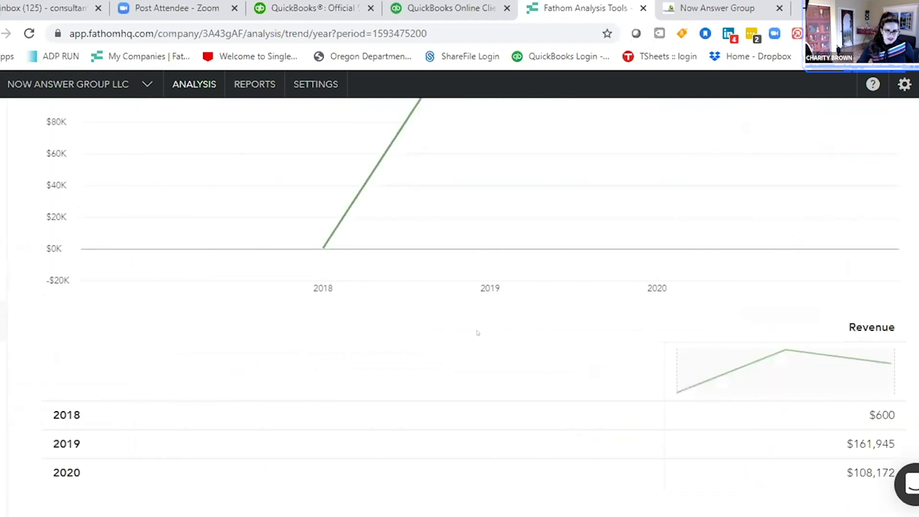
{"action": "scroll", "coordinate": [466, 336], "scroll_direction": "up", "scroll_amount": 4}
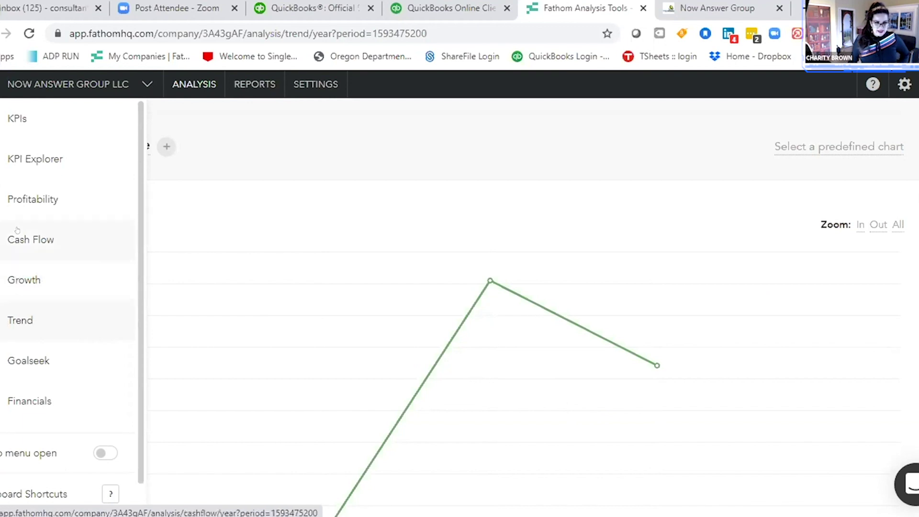
Move through Cash Flow and Trend to the Financials profit and loss page.
{"action": "left_click", "coordinate": [17, 240]}
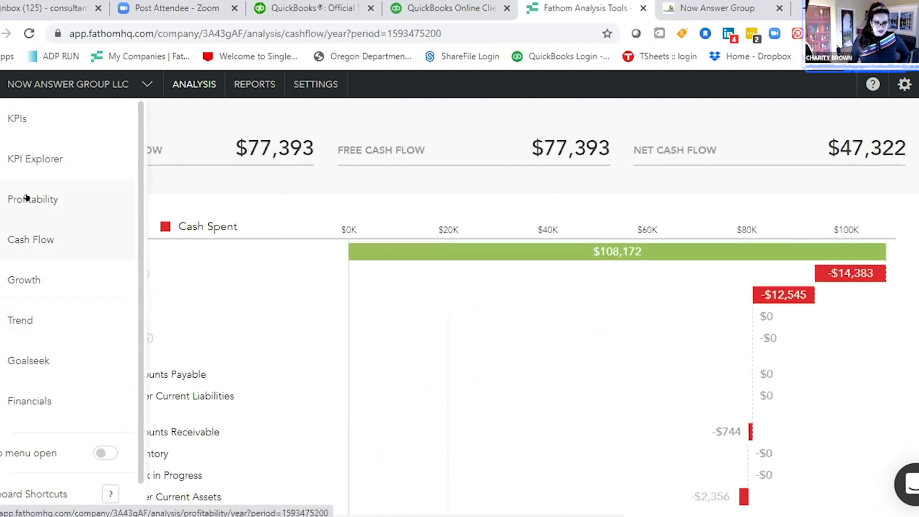
{"action": "left_click", "coordinate": [7, 322]}
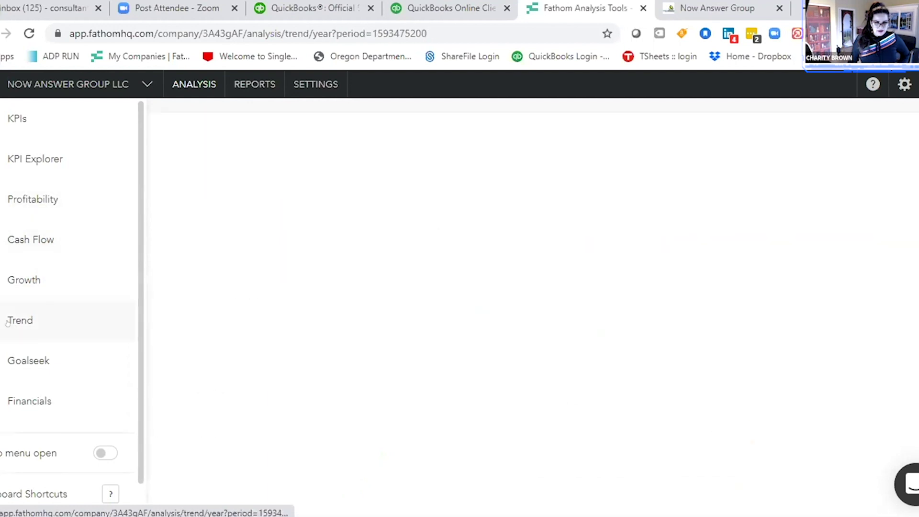
{"action": "left_click", "coordinate": [17, 401]}
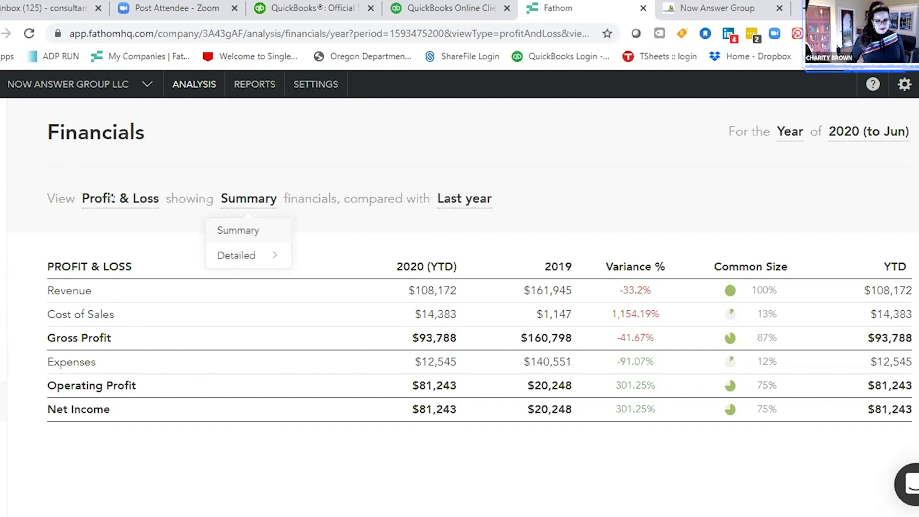
Keep the Profit & Loss at Summary detail and return to the KPIs table.
{"action": "left_click", "coordinate": [236, 255]}
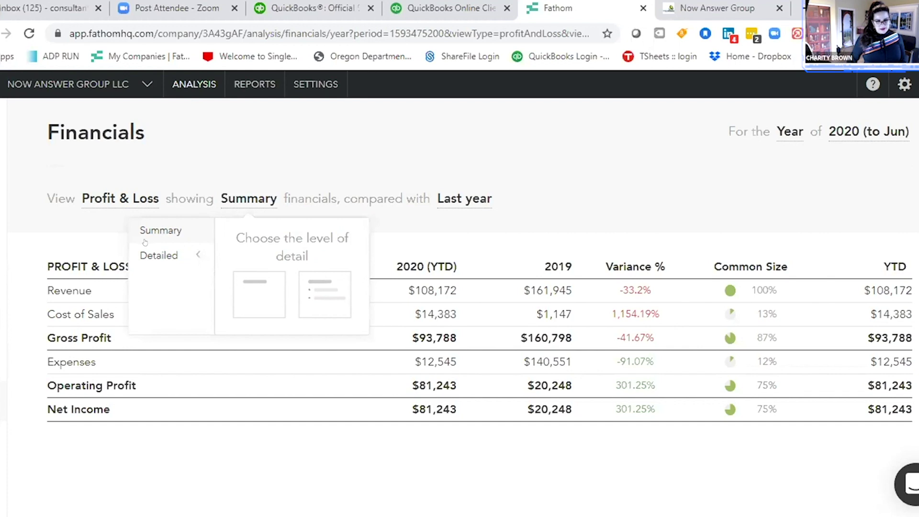
{"action": "left_click", "coordinate": [389, 189]}
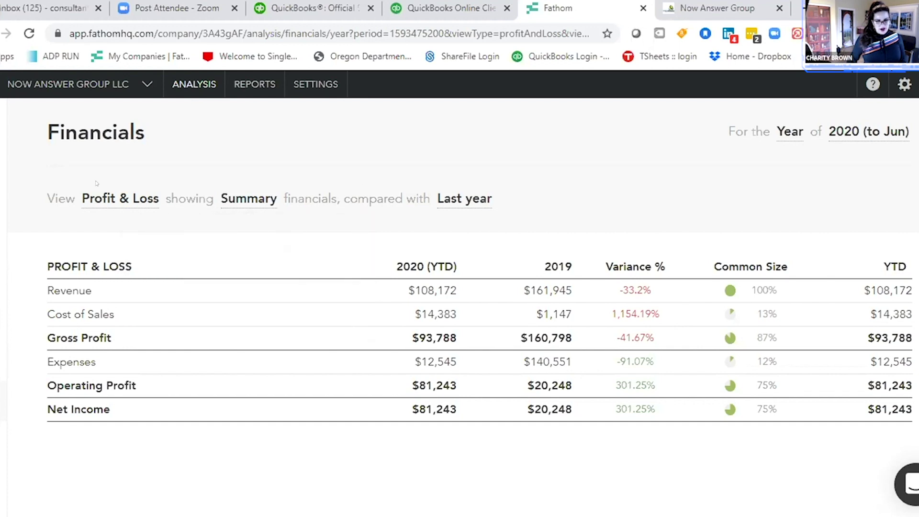
{"action": "left_click", "coordinate": [17, 120]}
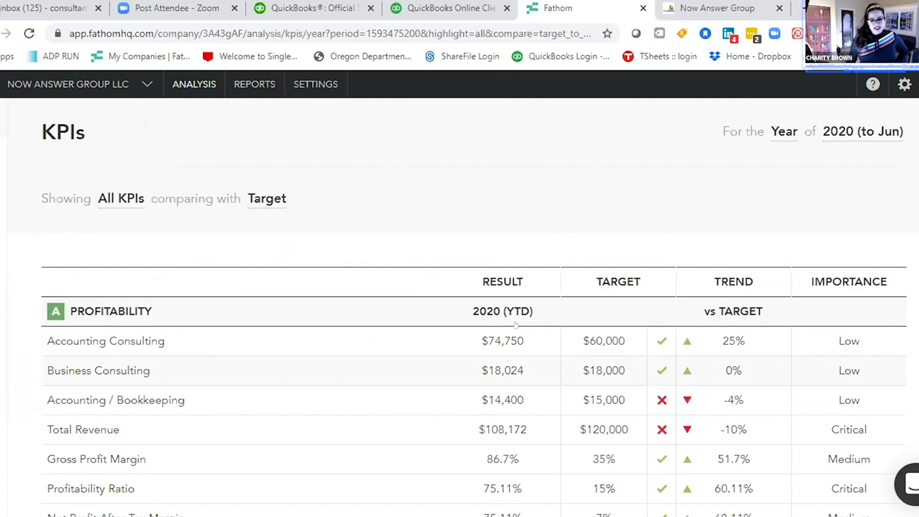
{"action": "scroll", "coordinate": [304, 300], "scroll_direction": "down", "scroll_amount": 2}
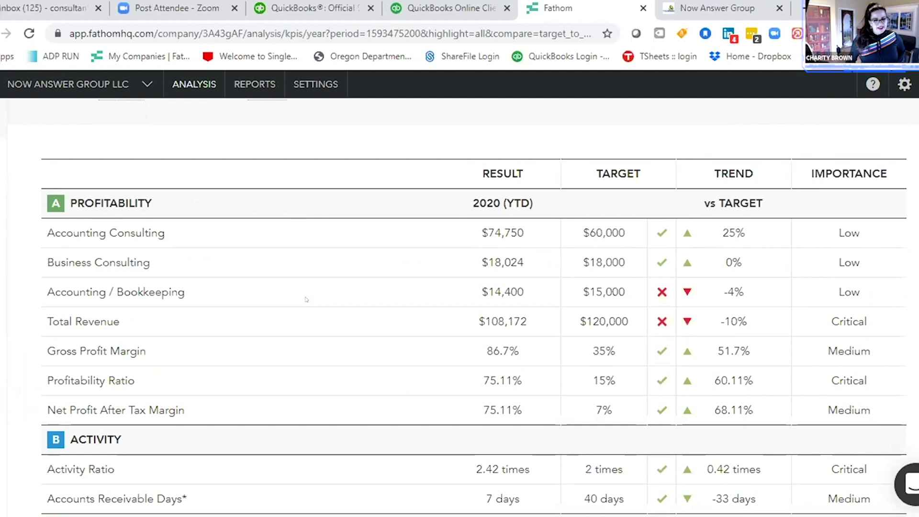
{"action": "scroll", "coordinate": [305, 300], "scroll_direction": "down", "scroll_amount": 3}
{"action": "scroll", "coordinate": [305, 301], "scroll_direction": "down", "scroll_amount": 2}
{"action": "scroll", "coordinate": [306, 300], "scroll_direction": "down", "scroll_amount": 2}
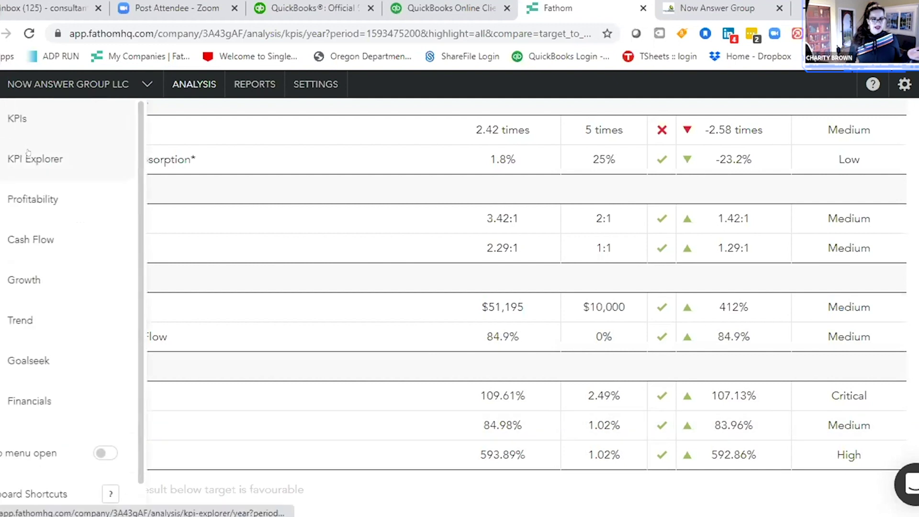
Show the KPI Explorer wheel with 17 of 20 KPIs on track, 85% overall.
{"action": "left_click", "coordinate": [29, 160]}
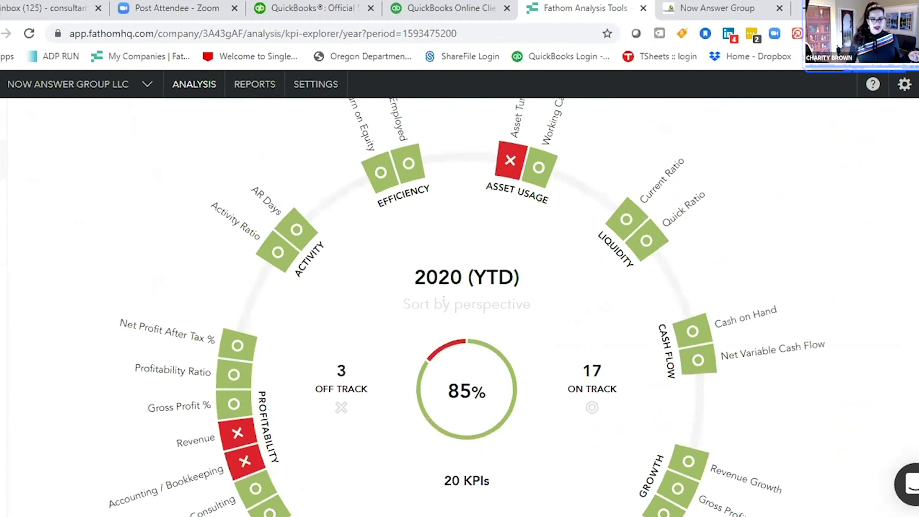
{"action": "scroll", "coordinate": [526, 151], "scroll_direction": "up", "scroll_amount": 2}
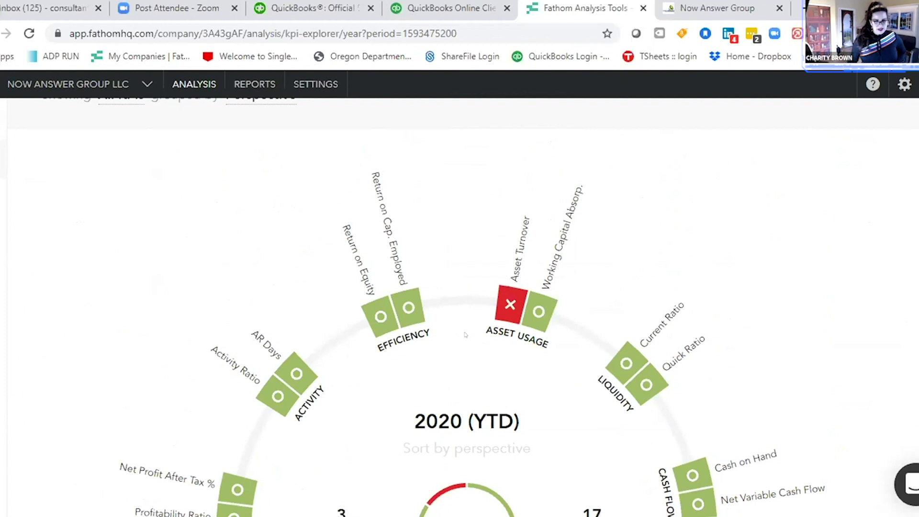
{"action": "scroll", "coordinate": [453, 347], "scroll_direction": "down", "scroll_amount": 2}
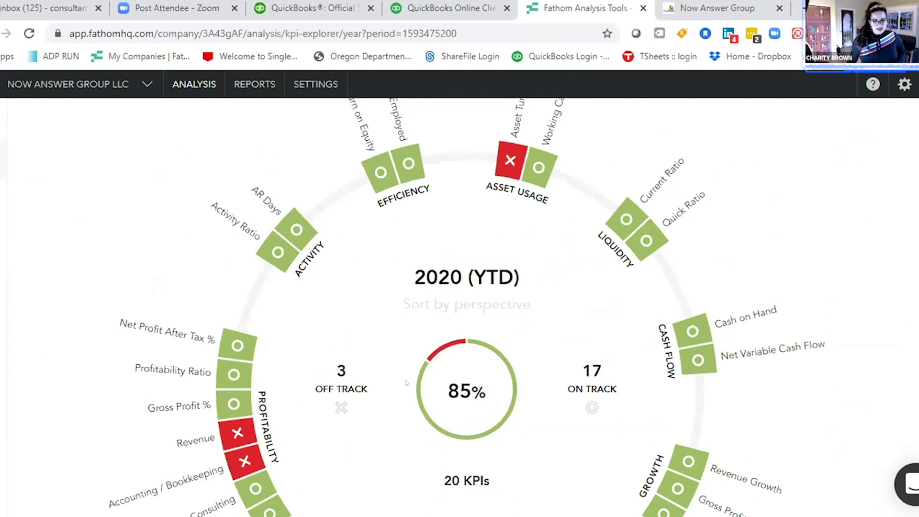
{"action": "scroll", "coordinate": [407, 384], "scroll_direction": "down", "scroll_amount": 1}
{"action": "scroll", "coordinate": [570, 449], "scroll_direction": "down", "scroll_amount": 1}
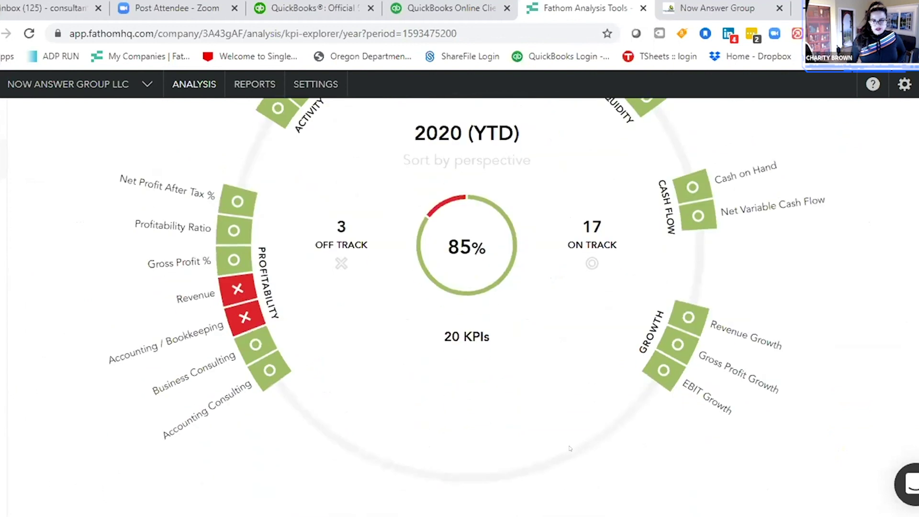
{"action": "scroll", "coordinate": [570, 449], "scroll_direction": "up", "scroll_amount": 2}
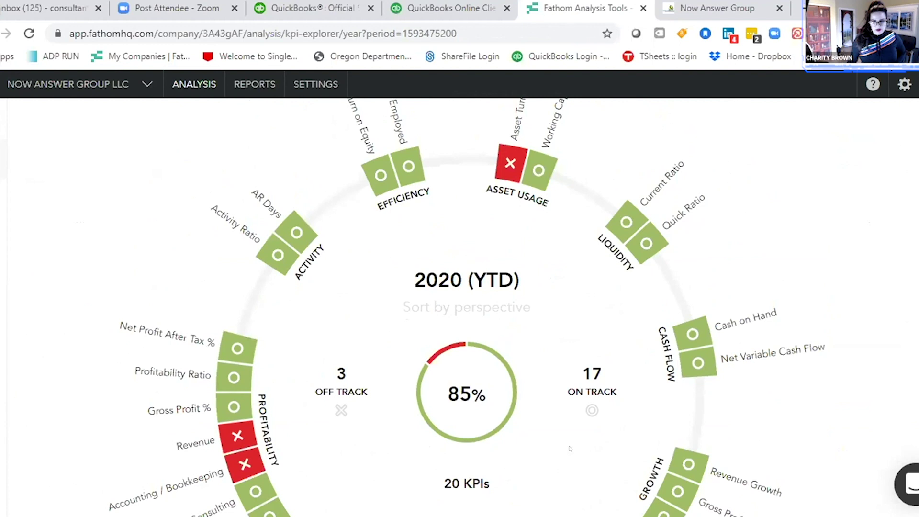
{"action": "scroll", "coordinate": [570, 449], "scroll_direction": "up", "scroll_amount": 3}
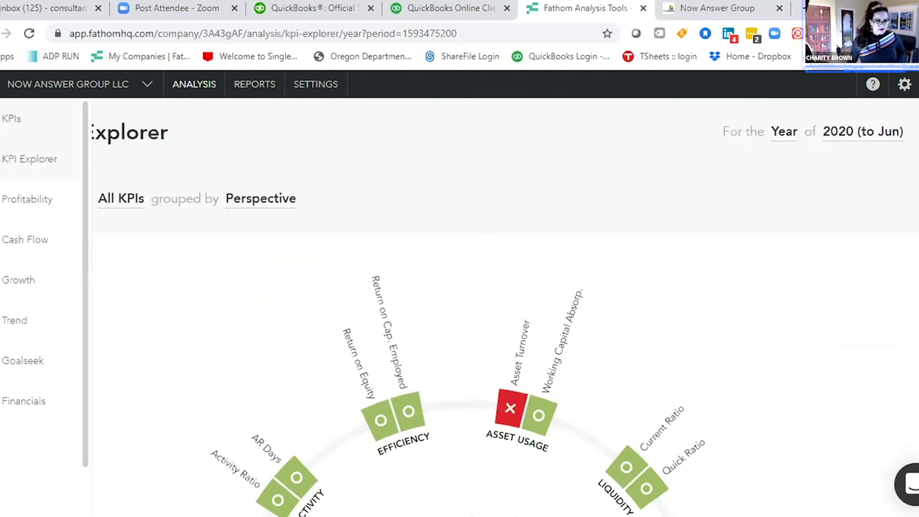
Reopen the KPIs table of 2020 results versus targets and browse its sections.
{"action": "left_click", "coordinate": [9, 116]}
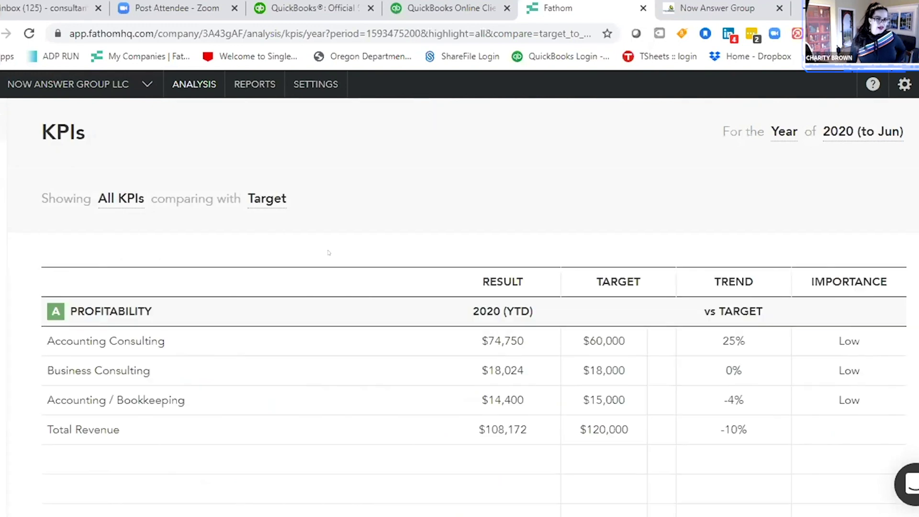
{"action": "scroll", "coordinate": [584, 415], "scroll_direction": "down", "scroll_amount": 2}
{"action": "scroll", "coordinate": [583, 414], "scroll_direction": "down", "scroll_amount": 3}
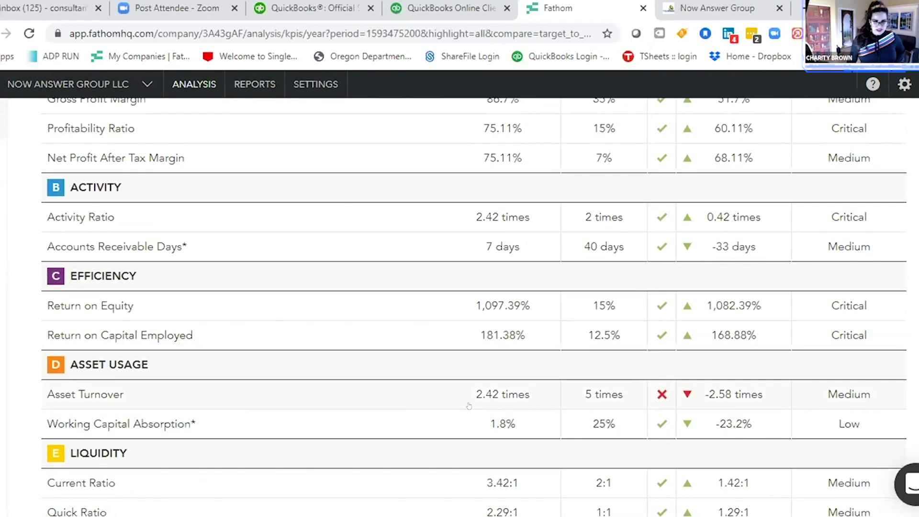
{"action": "scroll", "coordinate": [397, 394], "scroll_direction": "down", "scroll_amount": 2}
{"action": "scroll", "coordinate": [397, 394], "scroll_direction": "down", "scroll_amount": 1}
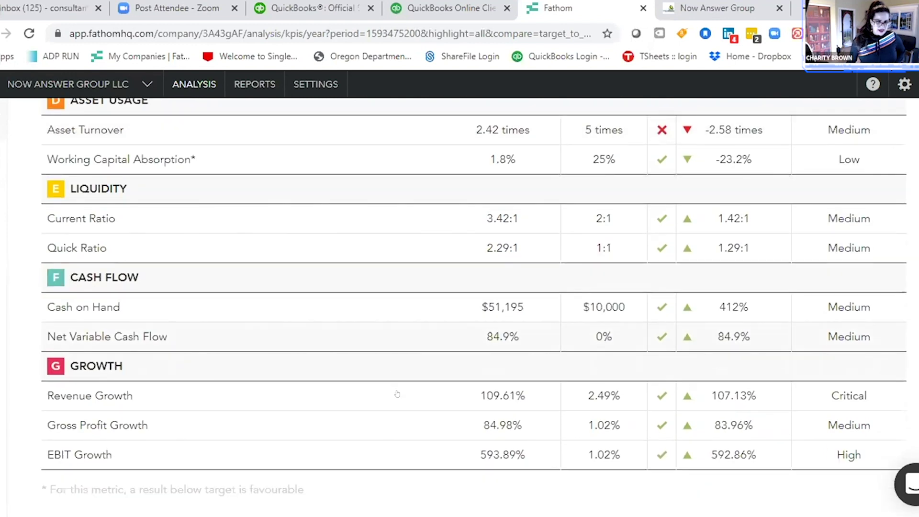
{"action": "scroll", "coordinate": [397, 394], "scroll_direction": "up", "scroll_amount": 5}
{"action": "scroll", "coordinate": [398, 394], "scroll_direction": "up", "scroll_amount": 1}
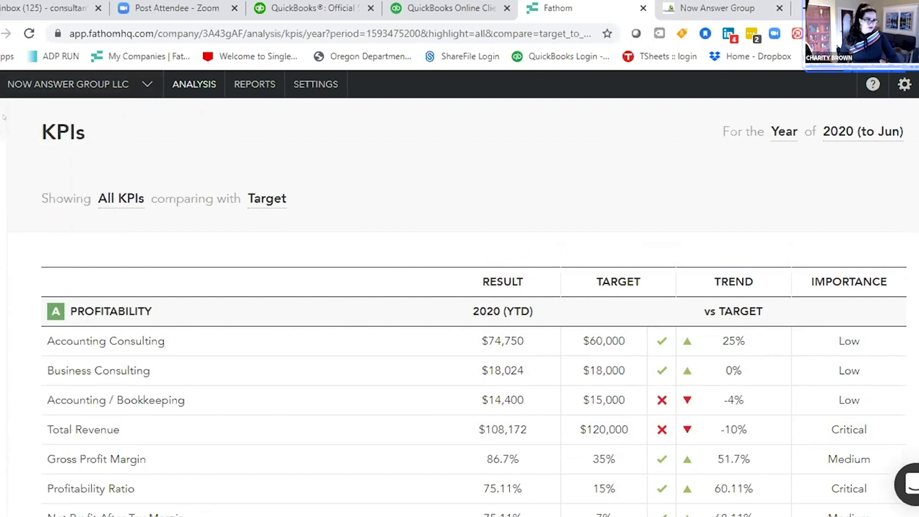
{"action": "left_click", "coordinate": [27, 120]}
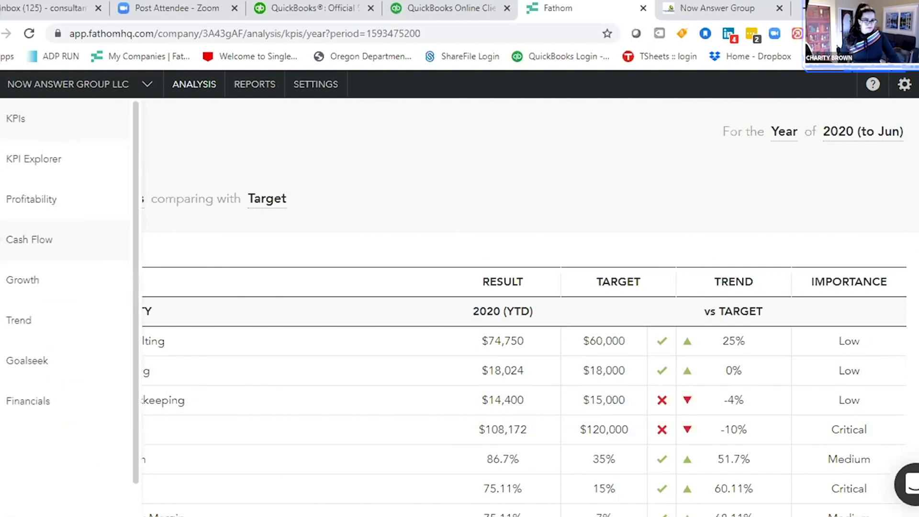
{"action": "left_click", "coordinate": [5, 199]}
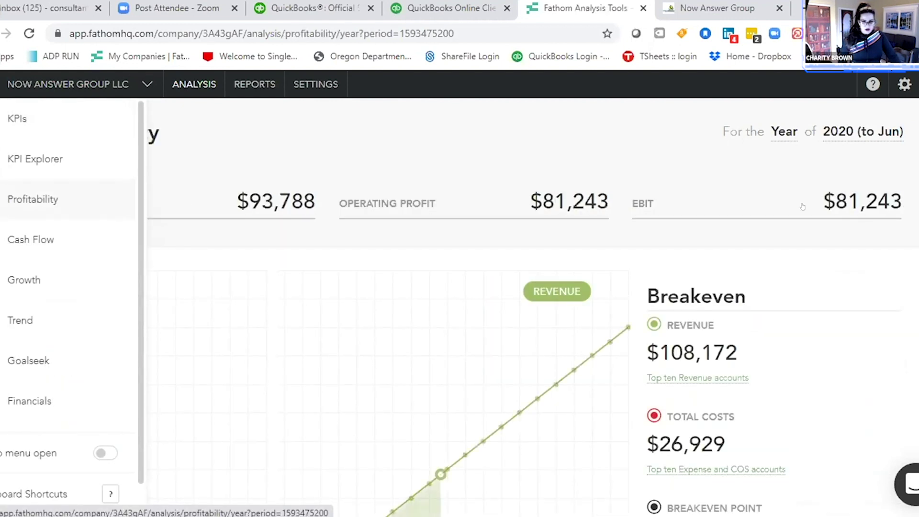
{"action": "scroll", "coordinate": [723, 336], "scroll_direction": "down", "scroll_amount": 4}
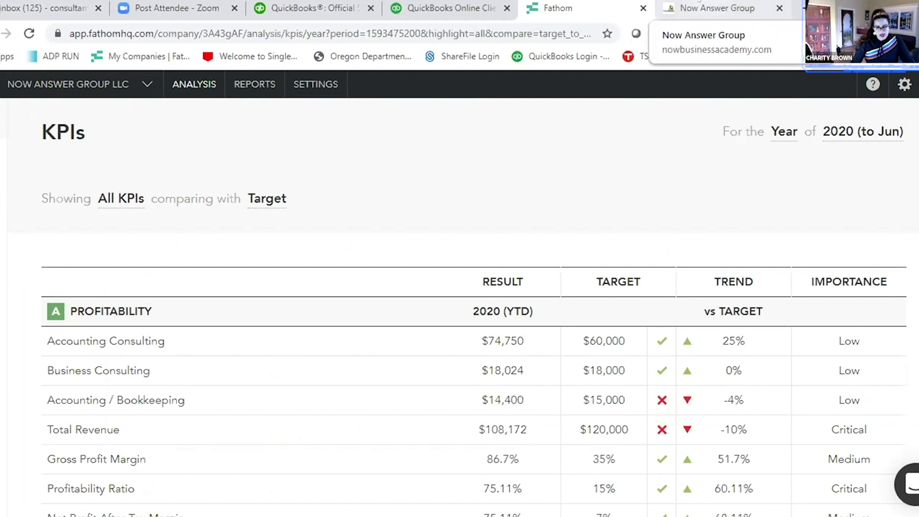
Glance at the Now Answer Group course tab, then return to the Fathom KPIs dashboard.
{"action": "left_click", "coordinate": [700, 6]}
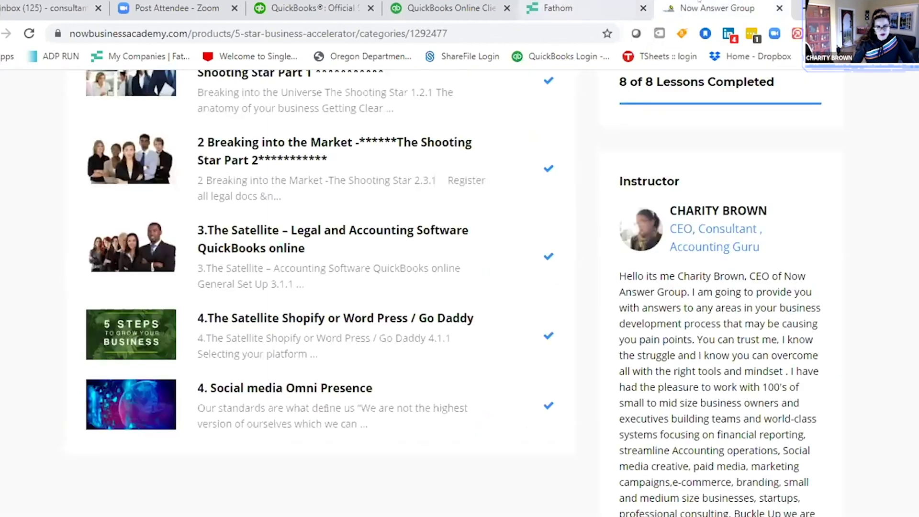
{"action": "left_click", "coordinate": [567, 8]}
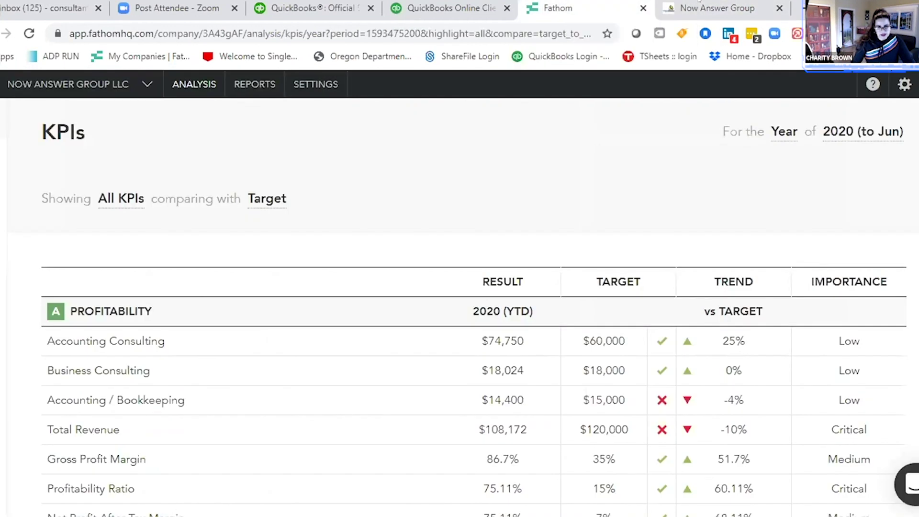
{"action": "scroll", "coordinate": [490, 453], "scroll_direction": "down", "scroll_amount": 2}
{"action": "scroll", "coordinate": [490, 453], "scroll_direction": "down", "scroll_amount": 3}
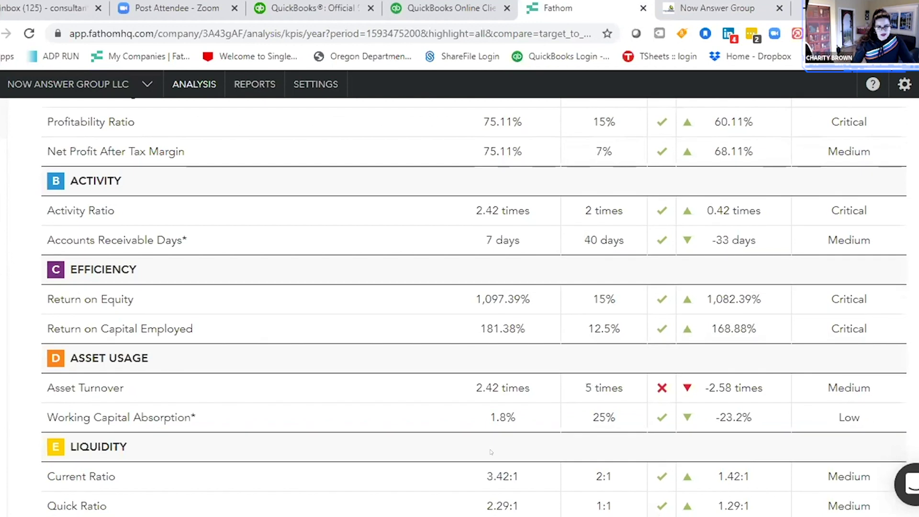
{"action": "scroll", "coordinate": [490, 452], "scroll_direction": "down", "scroll_amount": 3}
{"action": "scroll", "coordinate": [490, 452], "scroll_direction": "up", "scroll_amount": 10}
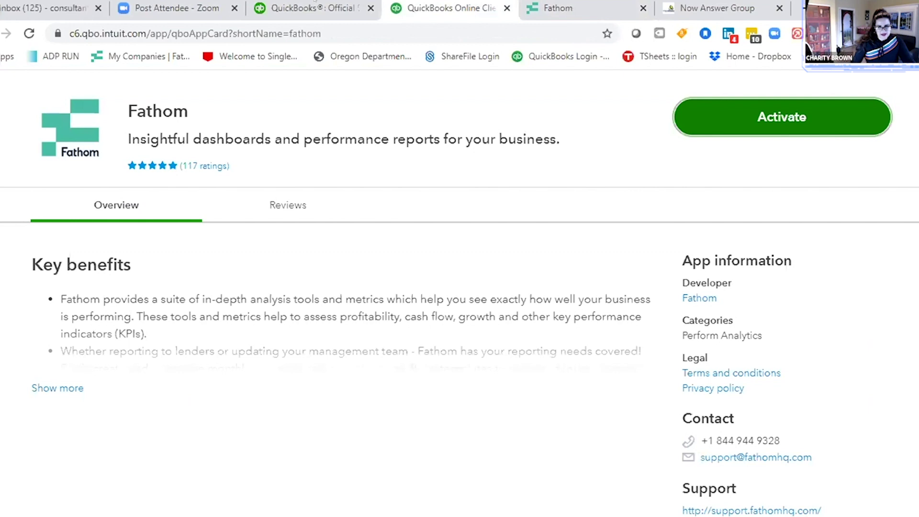
Leave the Fathom tab for the QuickBooks Official Site home page.
{"action": "left_click", "coordinate": [320, 8]}
{"action": "key", "text": "ctrl+Tab"}
{"action": "key", "text": "ctrl+Tab"}
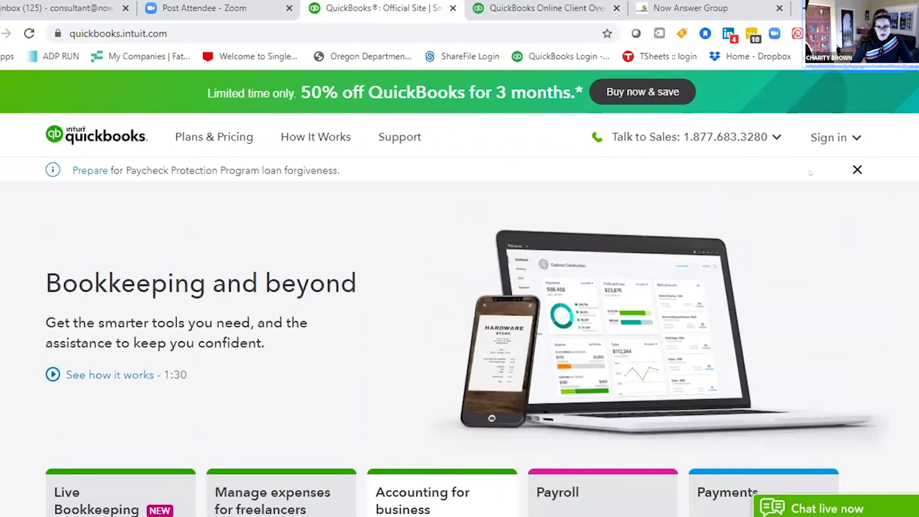
Open the QuickBooks sign-in page in a new tab and scroll to the pricing plans.
{"action": "middle_click", "coordinate": [708, 178]}
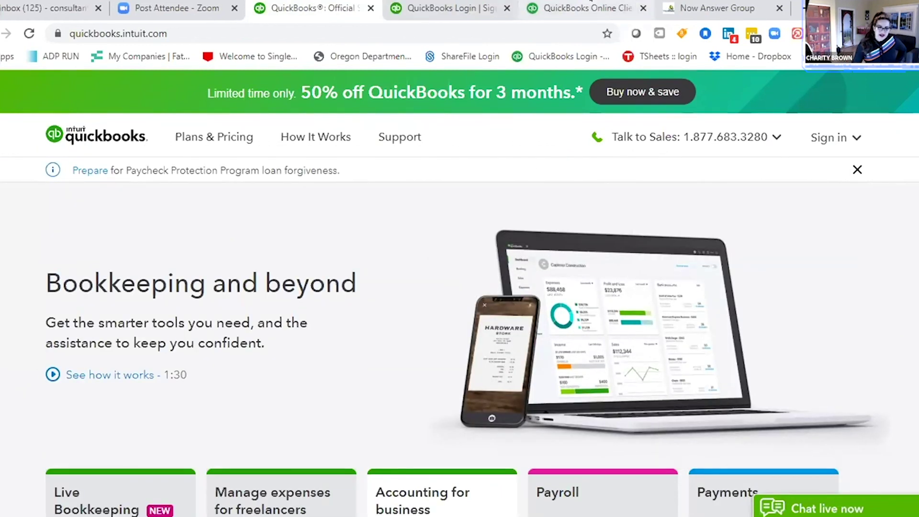
{"action": "scroll", "coordinate": [326, 405], "scroll_direction": "down", "scroll_amount": 10}
{"action": "scroll", "coordinate": [326, 406], "scroll_direction": "down", "scroll_amount": 5}
{"action": "scroll", "coordinate": [326, 406], "scroll_direction": "down", "scroll_amount": 5}
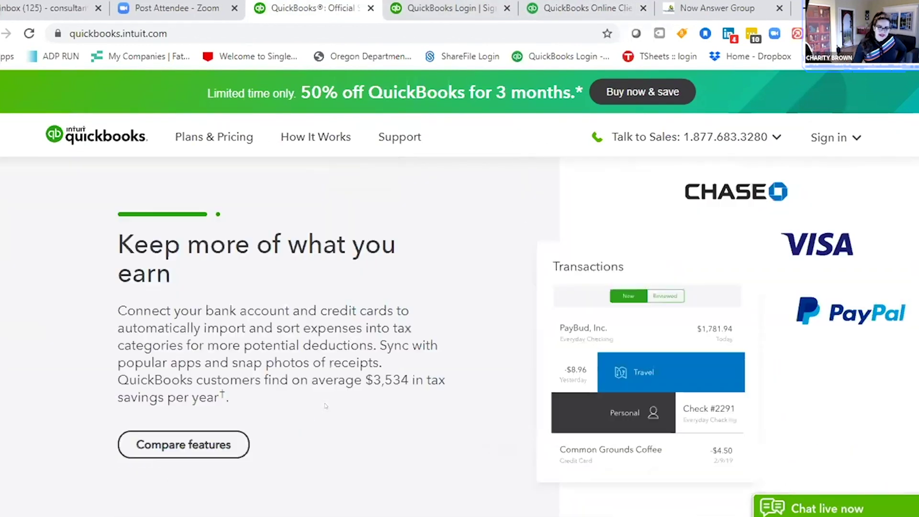
{"action": "scroll", "coordinate": [325, 406], "scroll_direction": "down", "scroll_amount": 1}
{"action": "scroll", "coordinate": [325, 406], "scroll_direction": "down", "scroll_amount": 3}
{"action": "scroll", "coordinate": [325, 406], "scroll_direction": "up", "scroll_amount": 3}
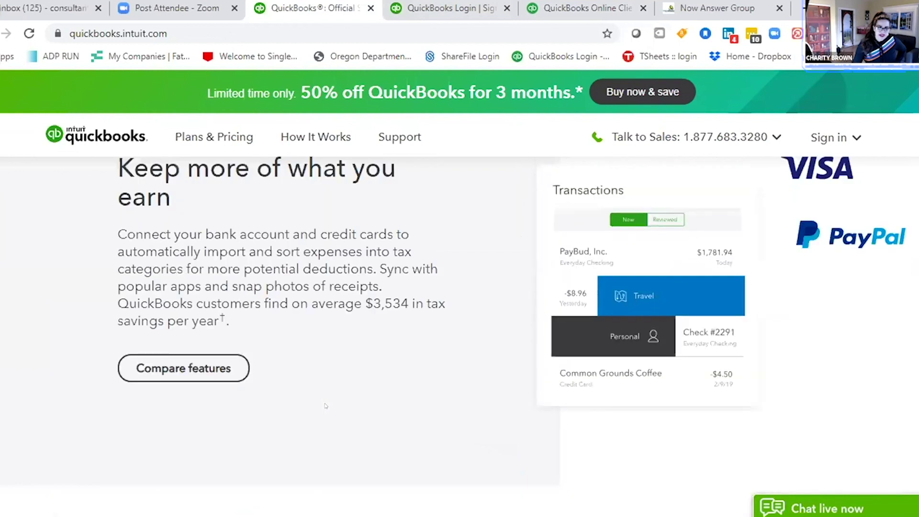
{"action": "scroll", "coordinate": [325, 406], "scroll_direction": "up", "scroll_amount": 1}
{"action": "scroll", "coordinate": [325, 406], "scroll_direction": "down", "scroll_amount": 4}
{"action": "scroll", "coordinate": [325, 406], "scroll_direction": "down", "scroll_amount": 3}
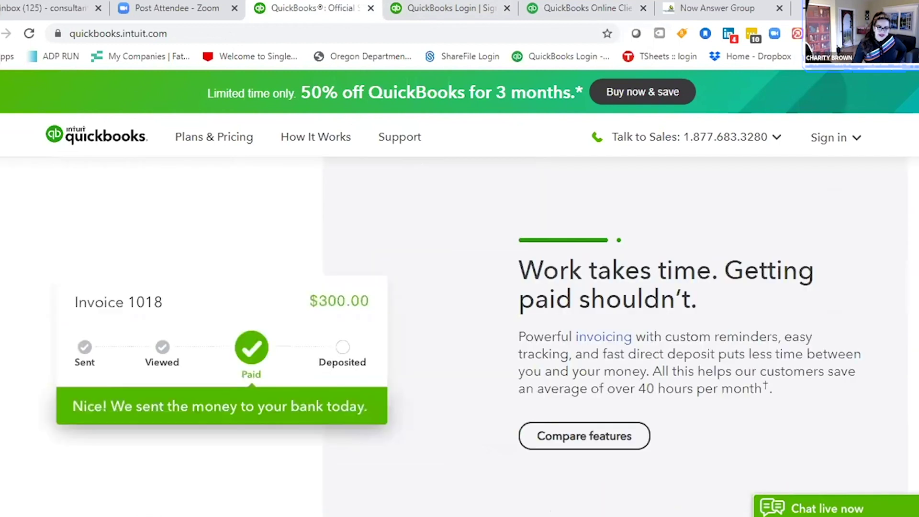
{"action": "scroll", "coordinate": [534, 355], "scroll_direction": "down", "scroll_amount": 3}
{"action": "scroll", "coordinate": [534, 355], "scroll_direction": "up", "scroll_amount": 4}
{"action": "scroll", "coordinate": [534, 355], "scroll_direction": "up", "scroll_amount": 3}
{"action": "scroll", "coordinate": [534, 356], "scroll_direction": "down", "scroll_amount": 5}
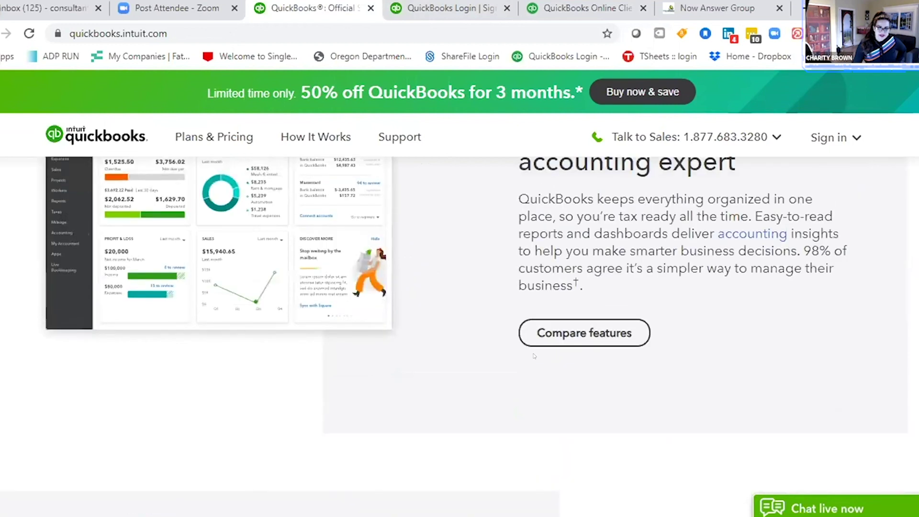
{"action": "scroll", "coordinate": [534, 356], "scroll_direction": "up", "scroll_amount": 4}
{"action": "scroll", "coordinate": [280, 335], "scroll_direction": "up", "scroll_amount": 4}
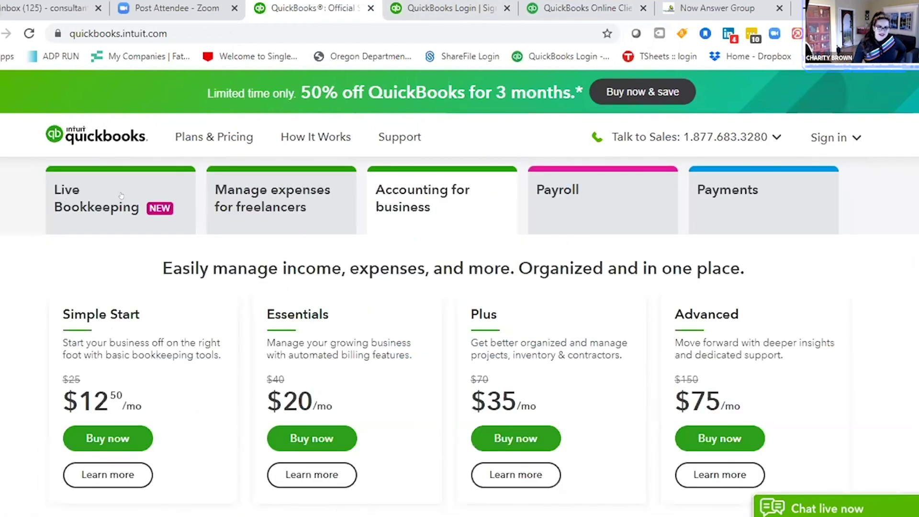
Switch to Live Bookkeeping to view virtual bookkeeper services and the free-consultation offer.
{"action": "left_click", "coordinate": [85, 195]}
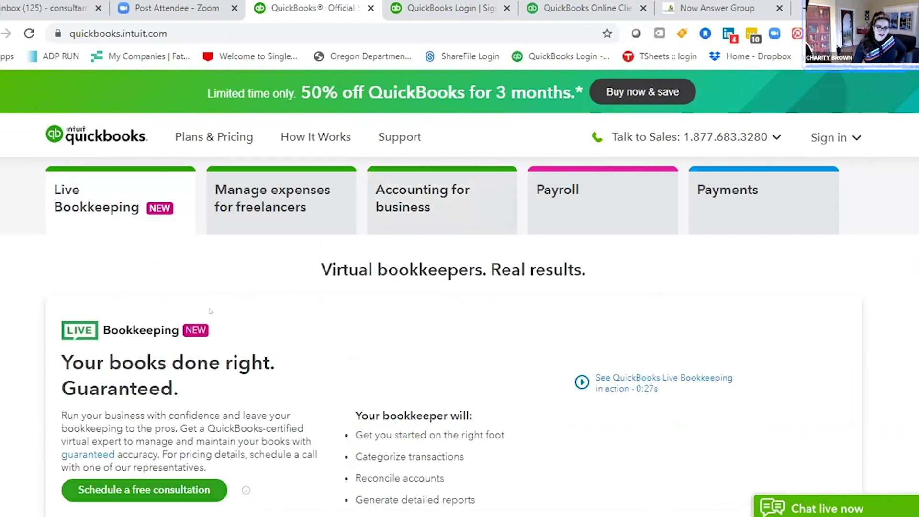